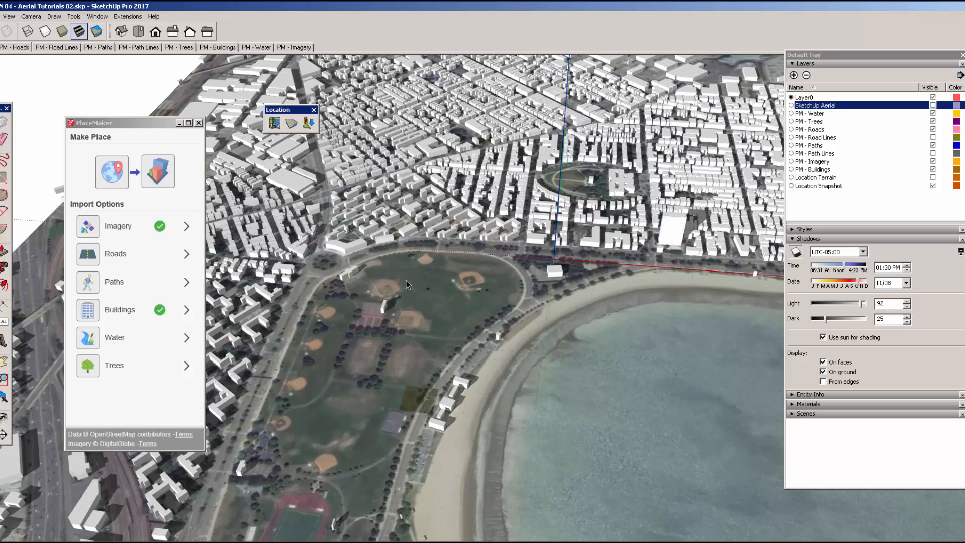
- Switch to the PM - Imagery scene to show only the PlaceMaker aerial imagery
middle_drag(406, 280, 487, 310)
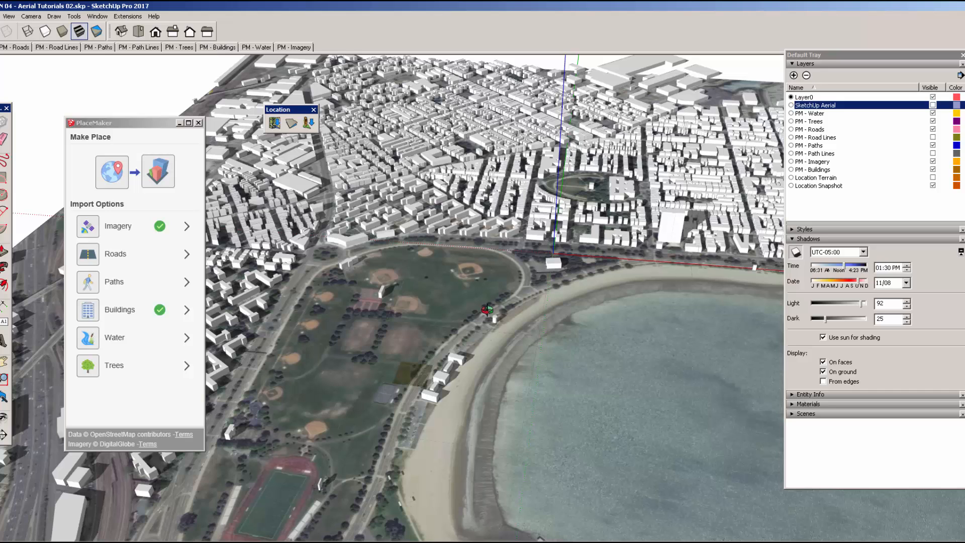
scroll(461, 258, down, 2)
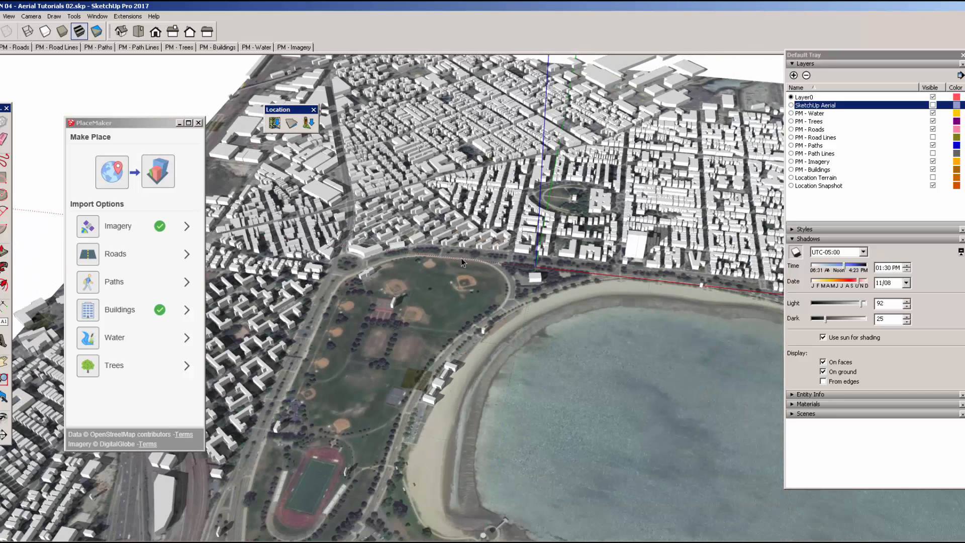
middle_drag(461, 258, 462, 288)
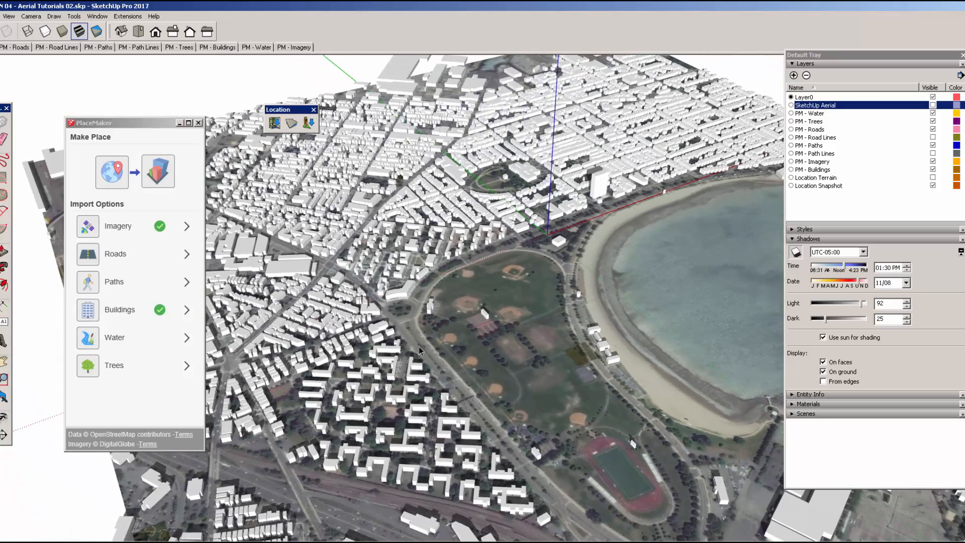
middle_drag(442, 342, 185, 357)
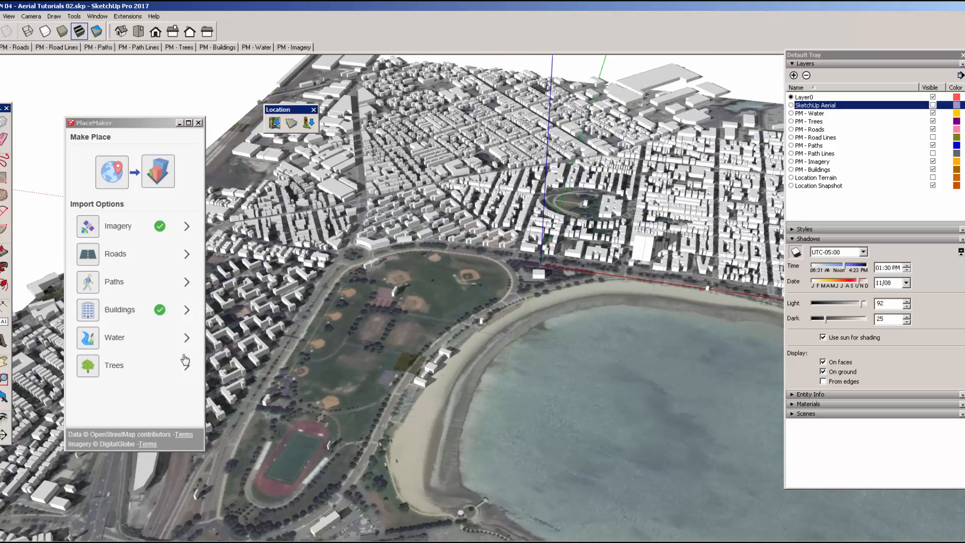
click(294, 47)
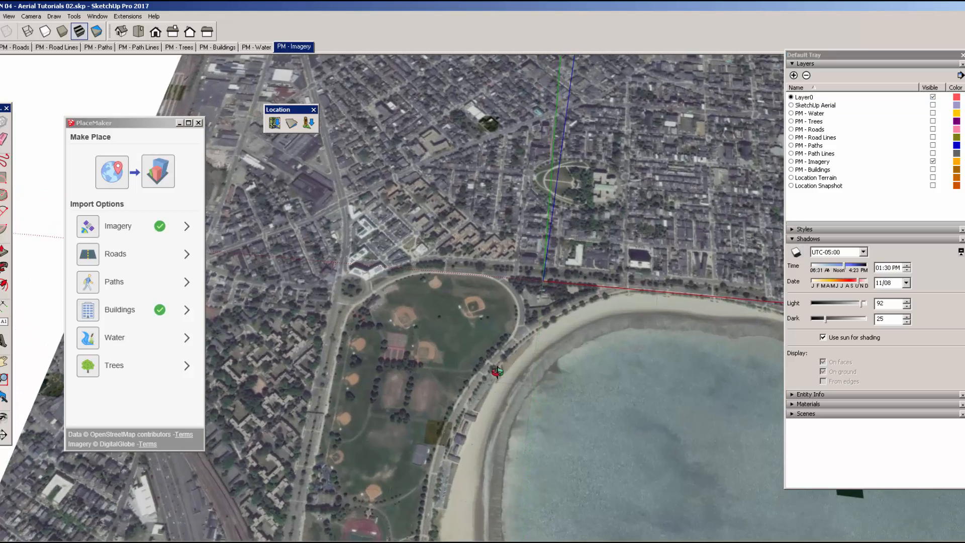
- Show the SketchUp Aerial layer to compare its image quality with the PlaceMaker imagery around the park and beach, and hide it again
scroll(464, 202, up, 3)
scroll(518, 241, down, 2)
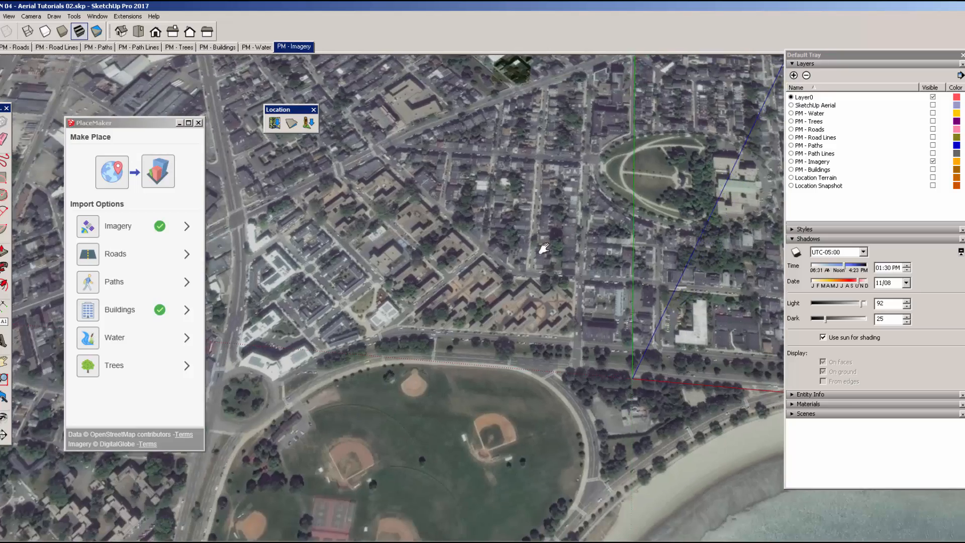
middle_drag(543, 248, 485, 213)
scroll(491, 254, down, 2)
shift+middle_drag(470, 358, 493, 296)
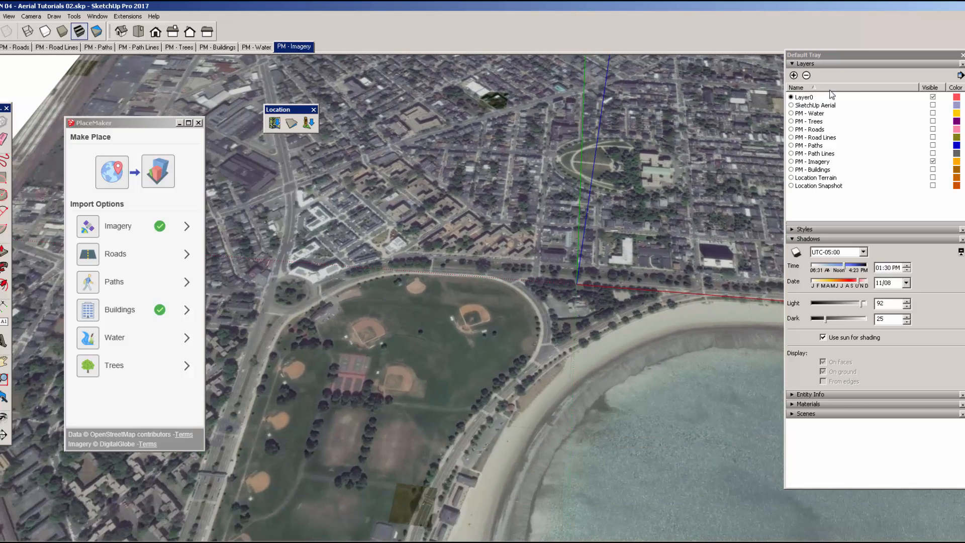
click(933, 105)
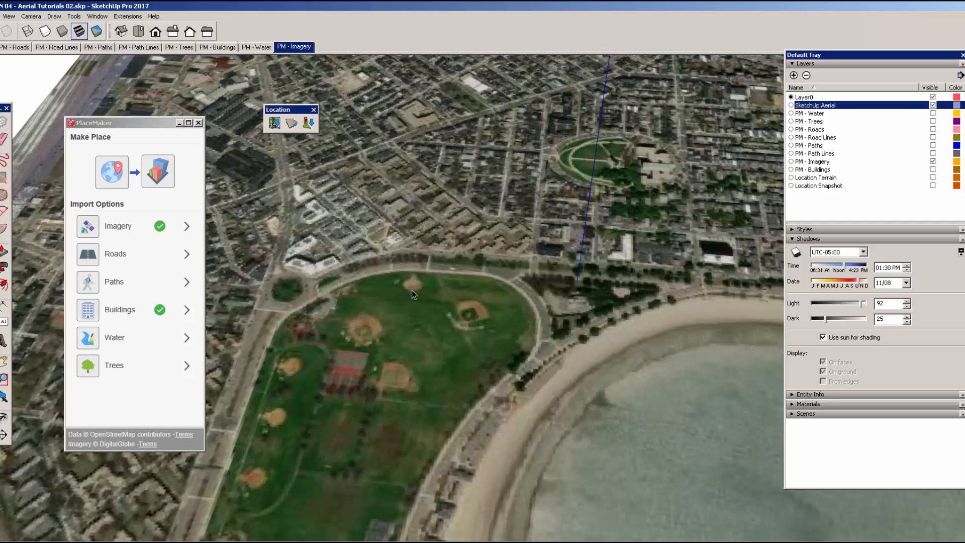
middle_drag(412, 290, 434, 296)
middle_drag(524, 306, 457, 255)
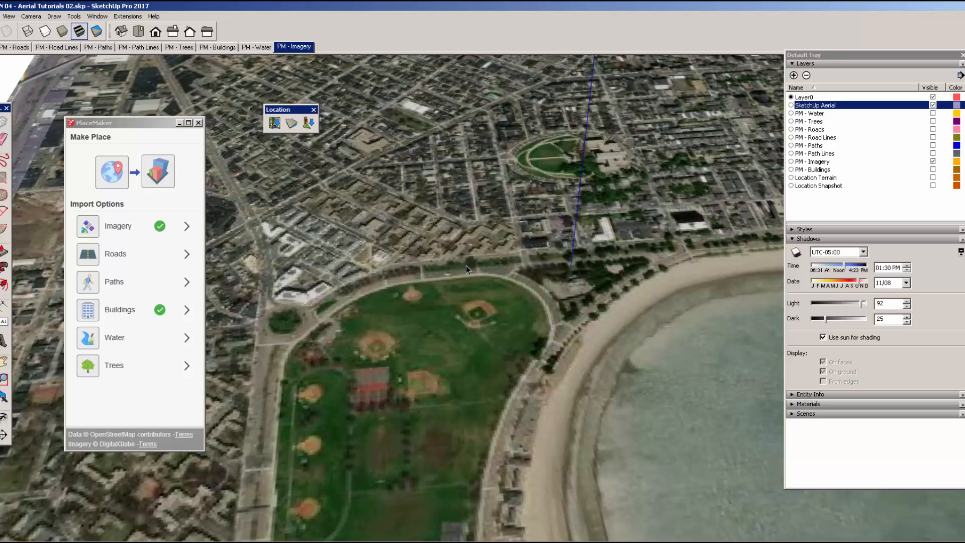
middle_drag(466, 265, 435, 280)
click(933, 105)
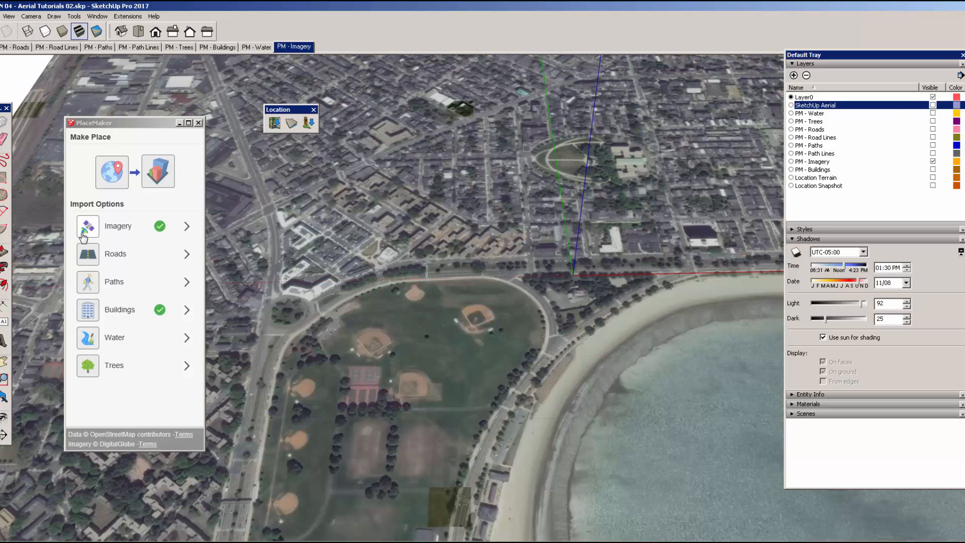
- Turn on Hidden Geometry to display the tile edges across the aerial imagery
scroll(448, 263, down, 3)
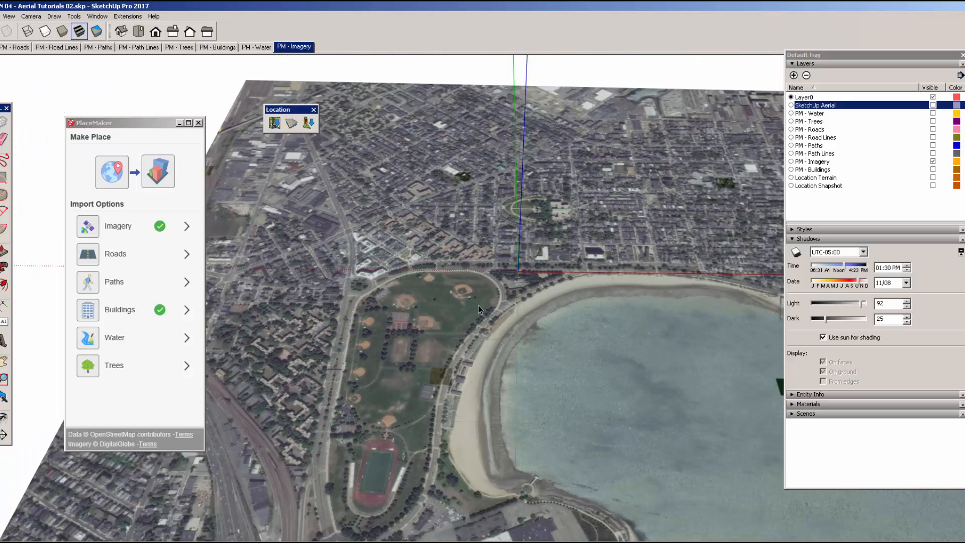
middle_drag(478, 305, 469, 309)
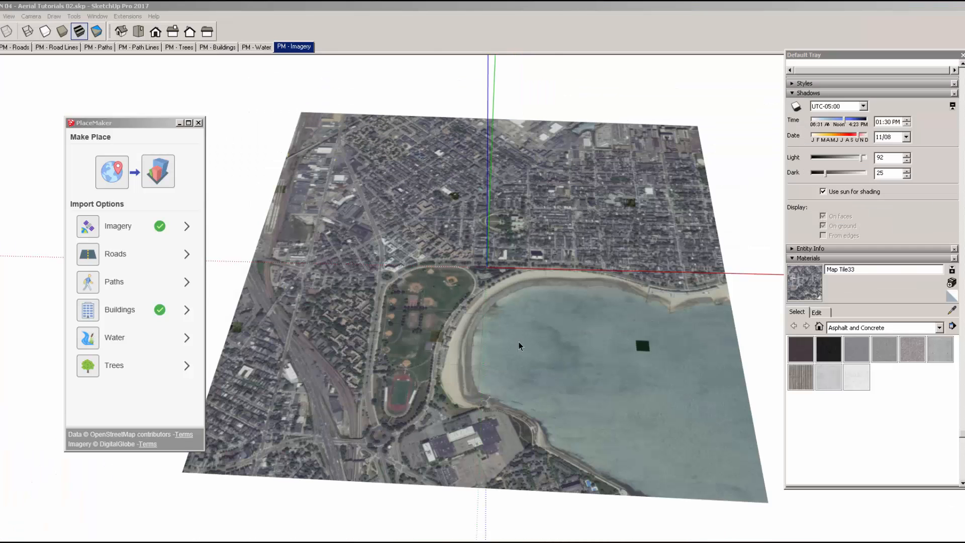
scroll(479, 289, up, 5)
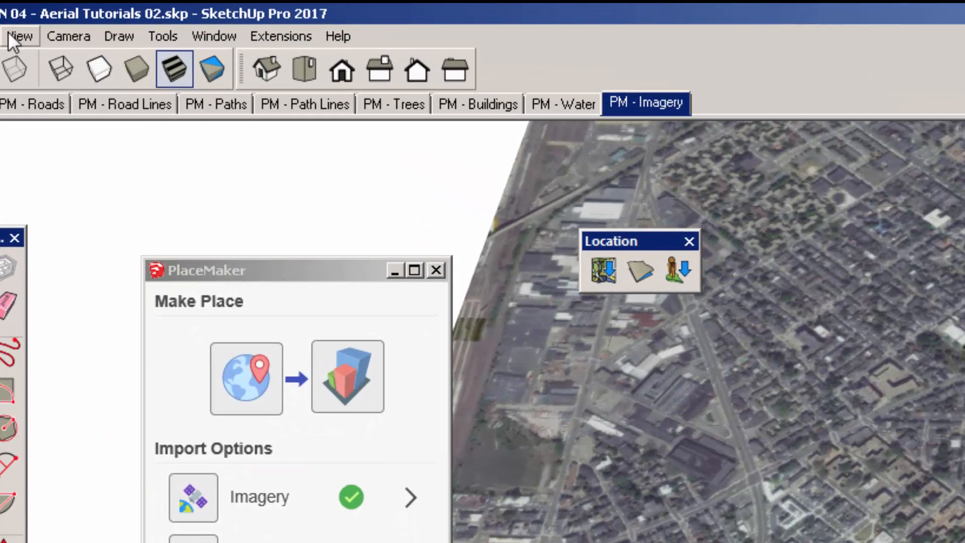
click(10, 34)
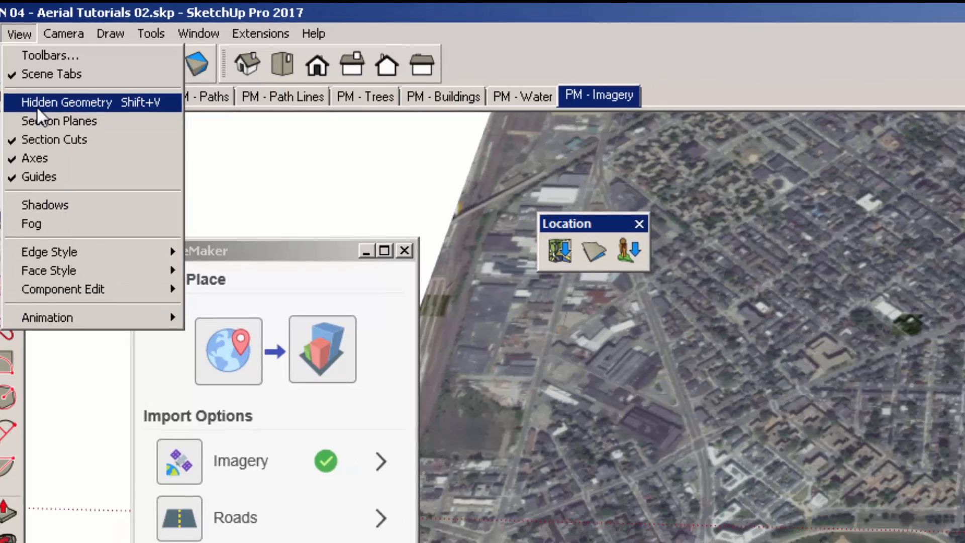
click(40, 110)
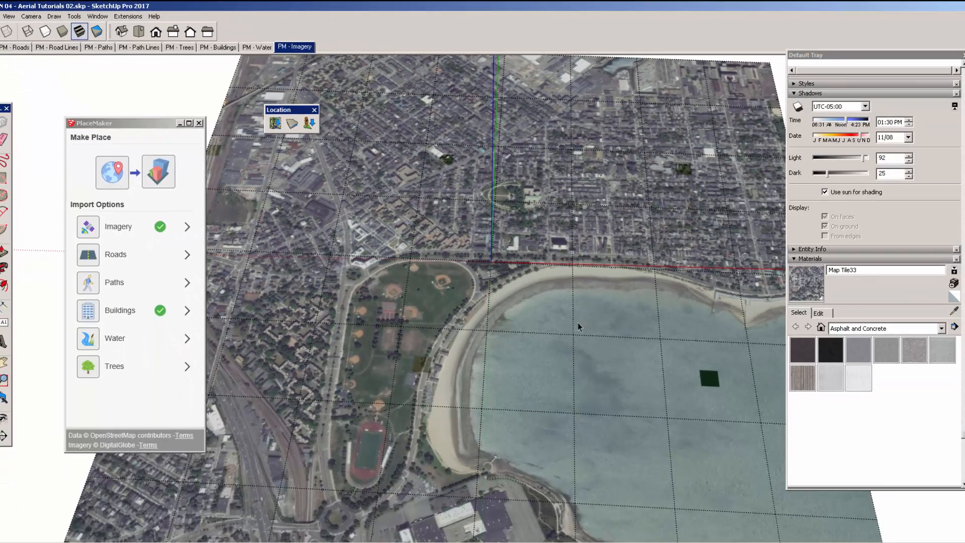
- Open the imagery group and select individual tiles over the bay and park to examine how the image is divided
scroll(597, 378, down, 5)
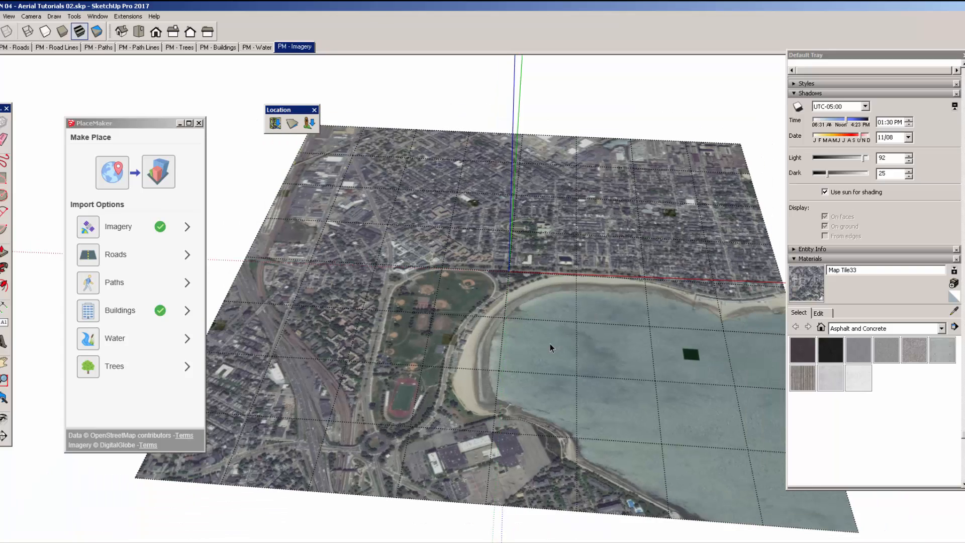
click(550, 347)
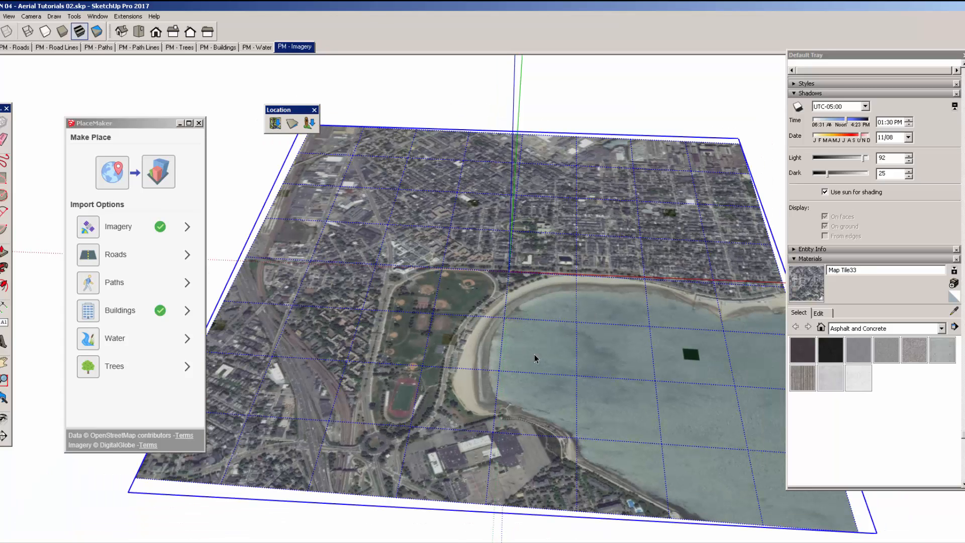
double_click(535, 360)
click(536, 358)
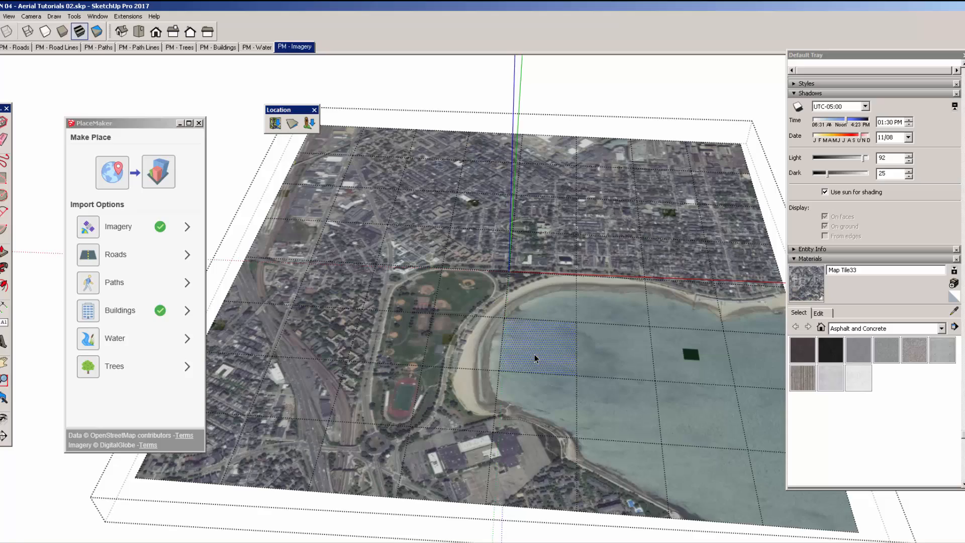
click(476, 353)
click(415, 349)
scroll(469, 360, up, 2)
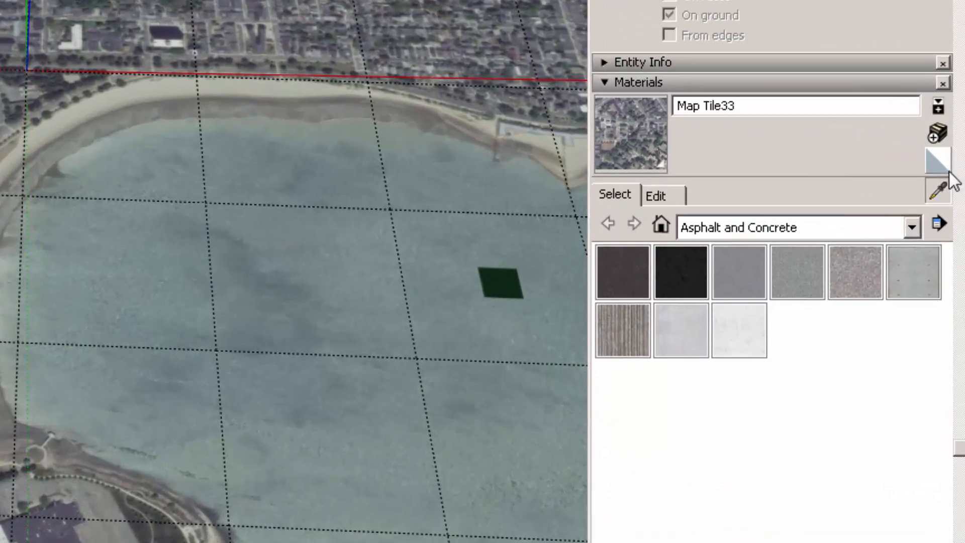
- Sample the materials of several neighbouring imagery tiles along the coastline and city blocks to examine their separate textures
click(936, 190)
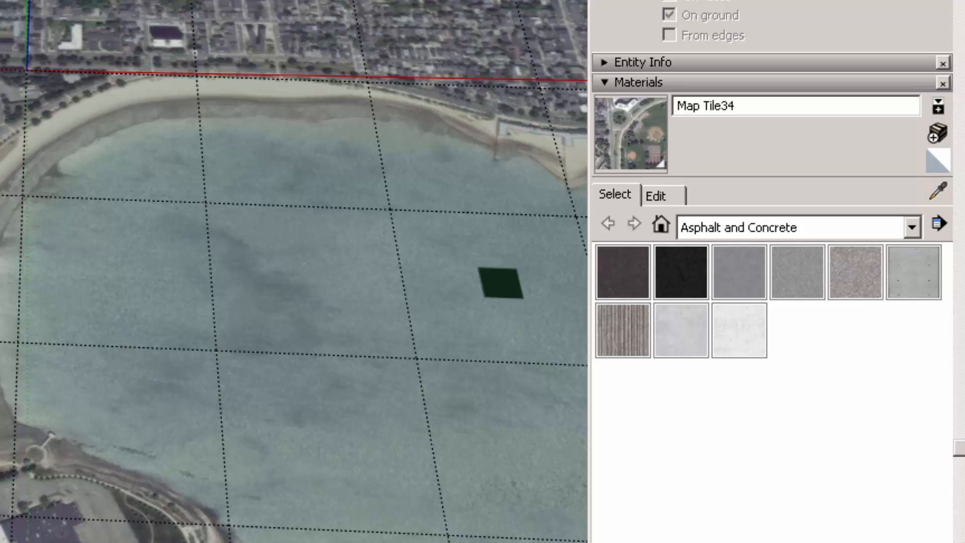
click(8, 131)
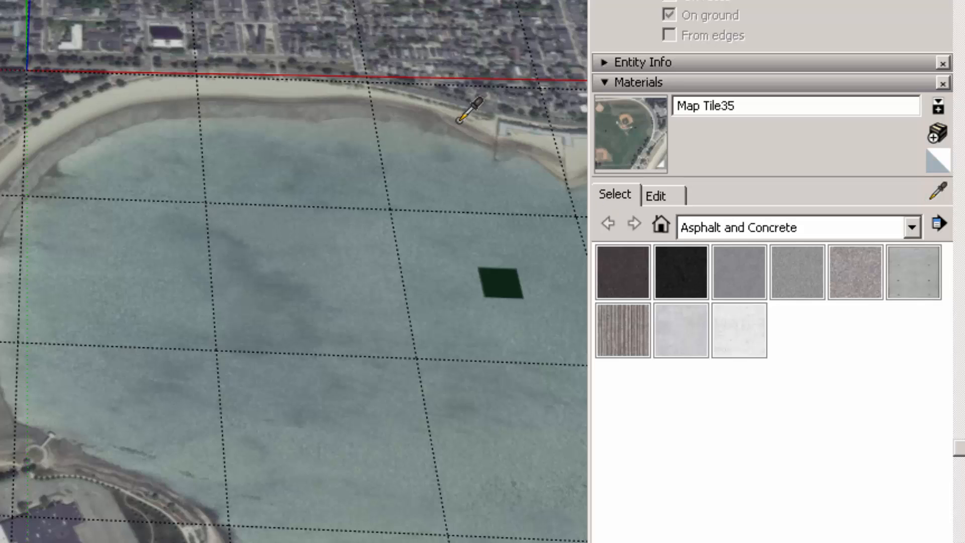
click(115, 123)
click(291, 132)
click(426, 145)
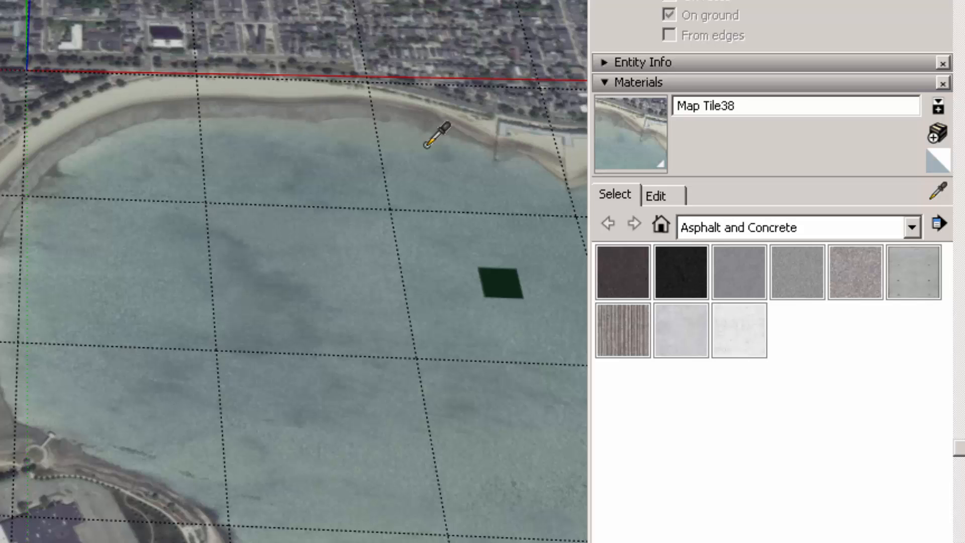
click(411, 35)
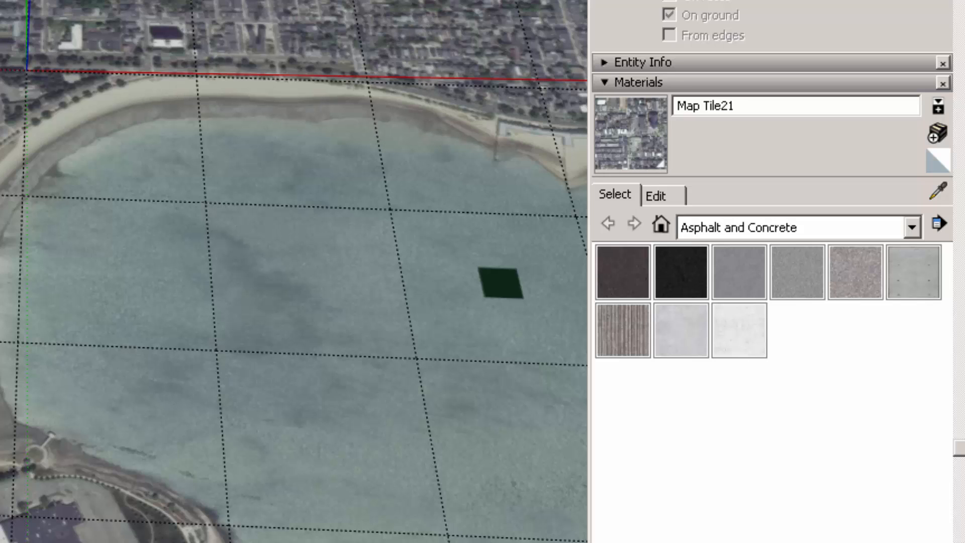
click(306, 25)
click(192, 24)
click(83, 22)
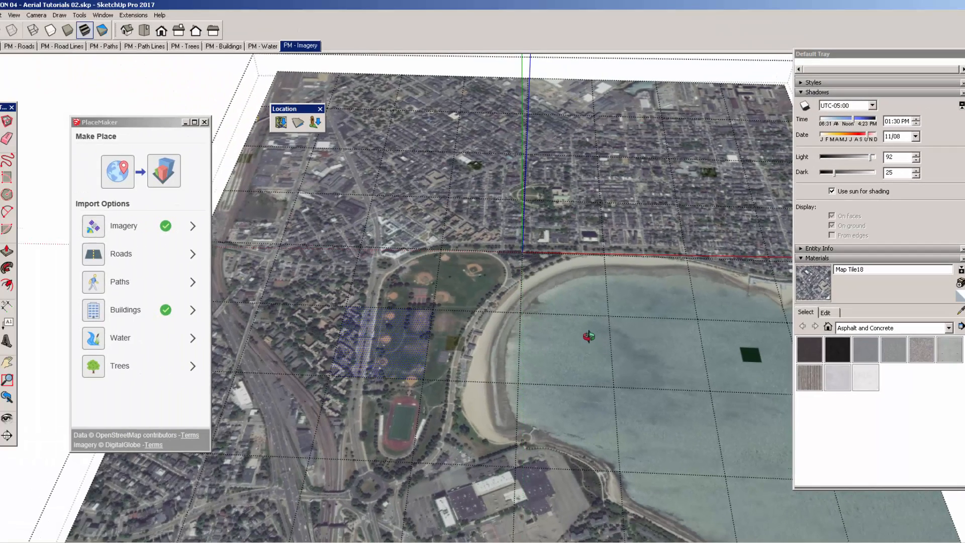
middle_drag(590, 335, 584, 328)
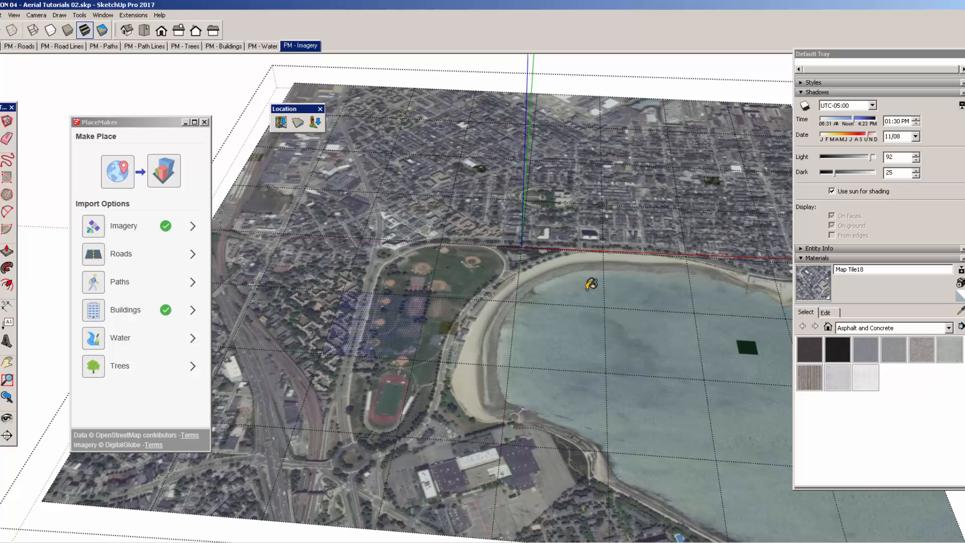
middle_drag(444, 325, 457, 354)
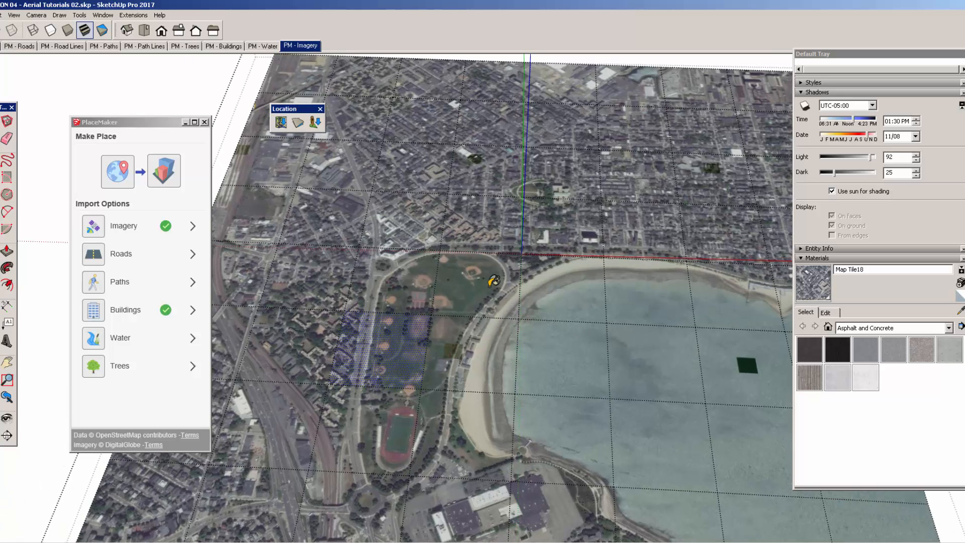
scroll(498, 291, down, 3)
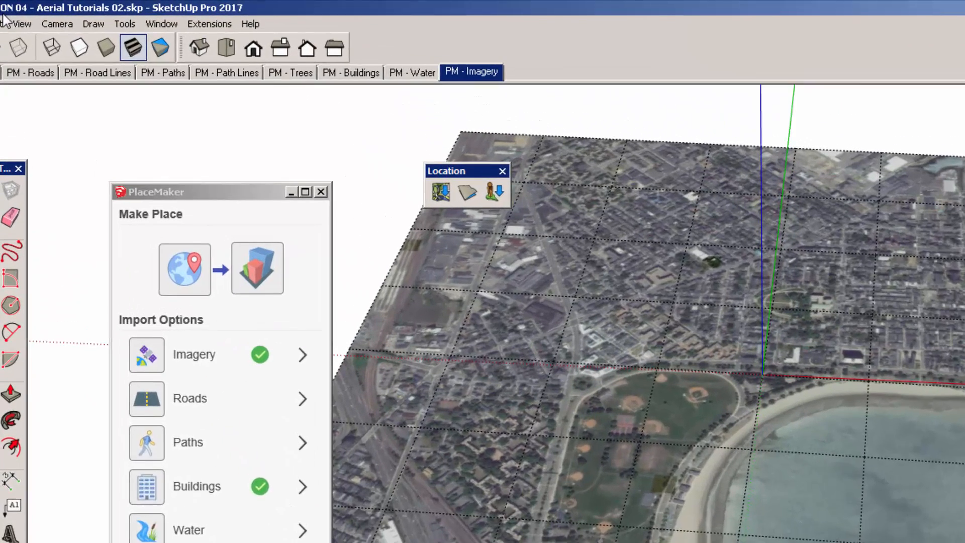
click(14, 15)
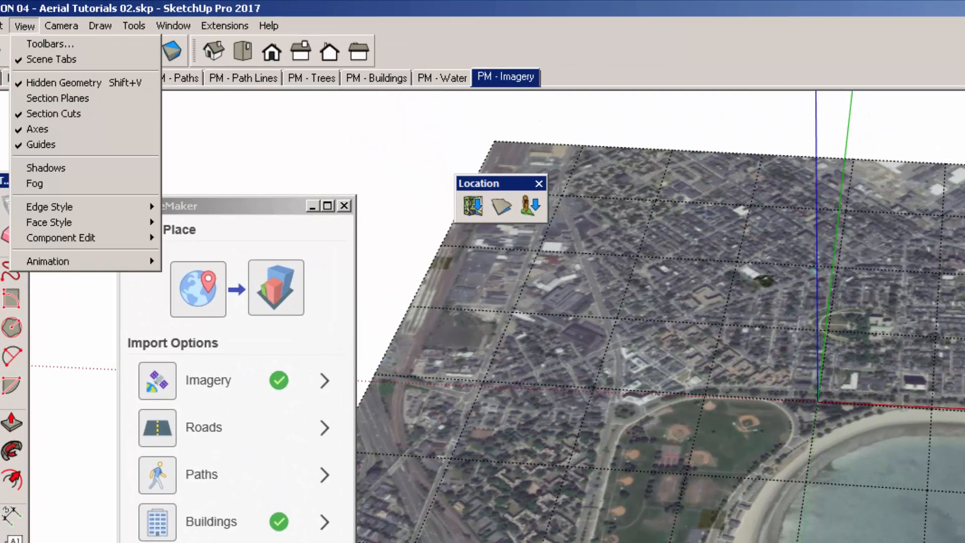
click(779, 66)
middle_drag(830, 478, 887, 490)
middle_drag(470, 488, 741, 541)
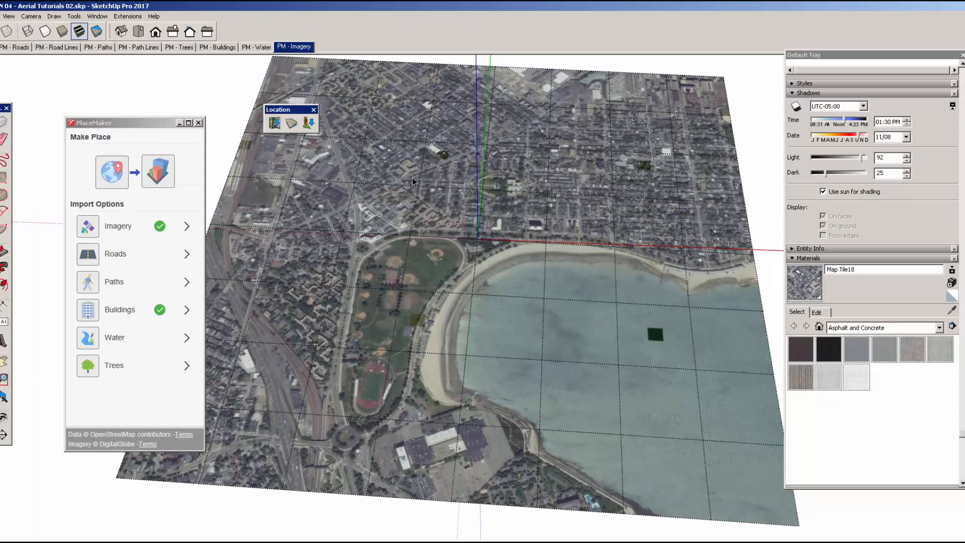
- Open the aerial imagery group for editing
scroll(511, 258, down, 4)
click(527, 285)
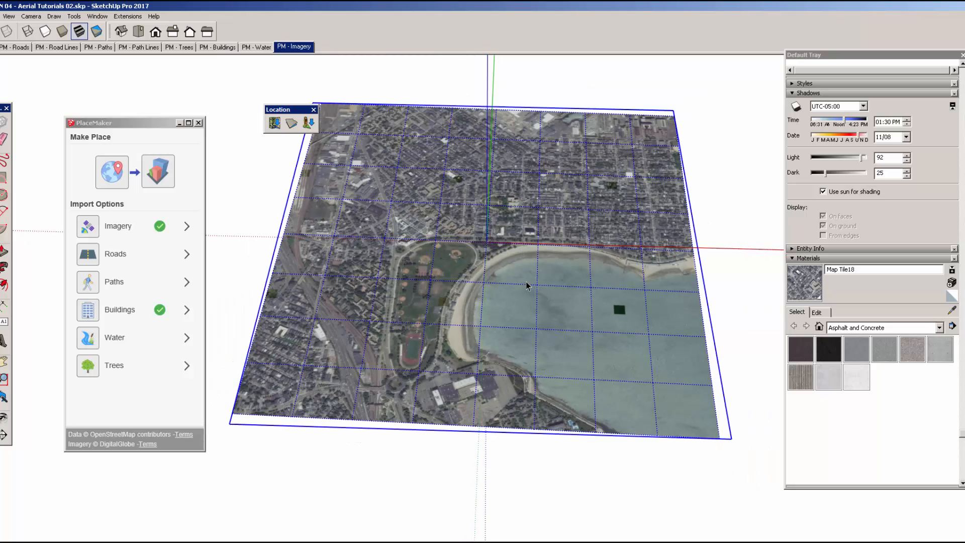
right_click(527, 285)
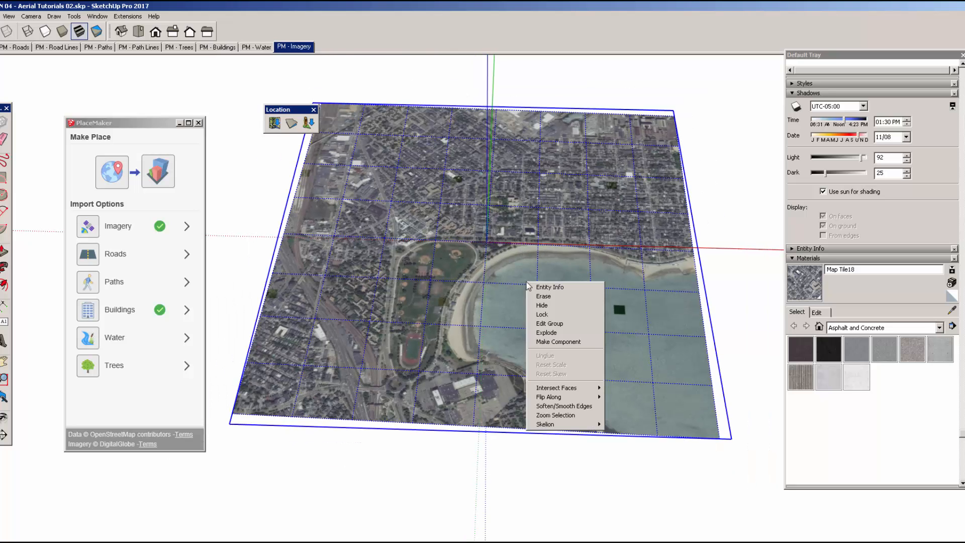
click(551, 323)
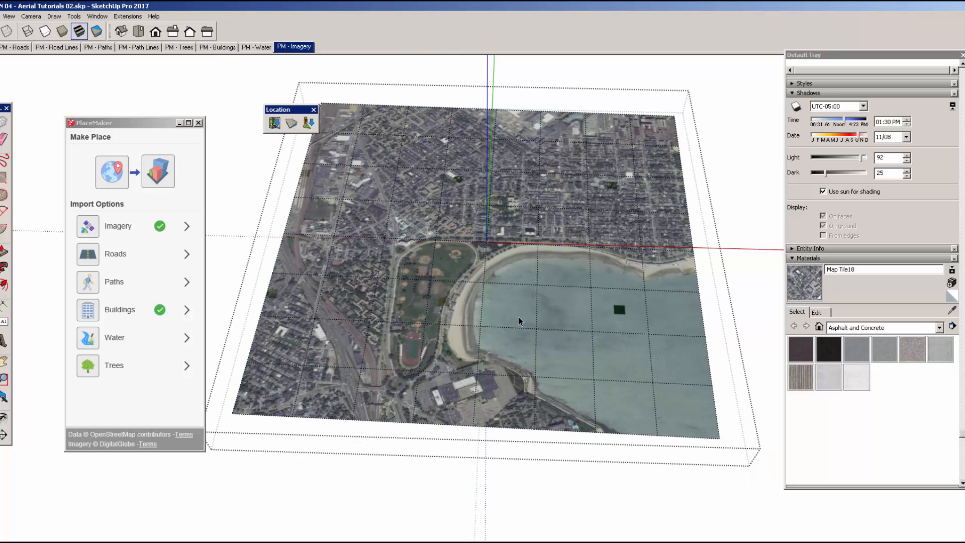
- Combine the textures of all the aerial imagery tiles into one, erasing the interior edges
key(ctrl+a)
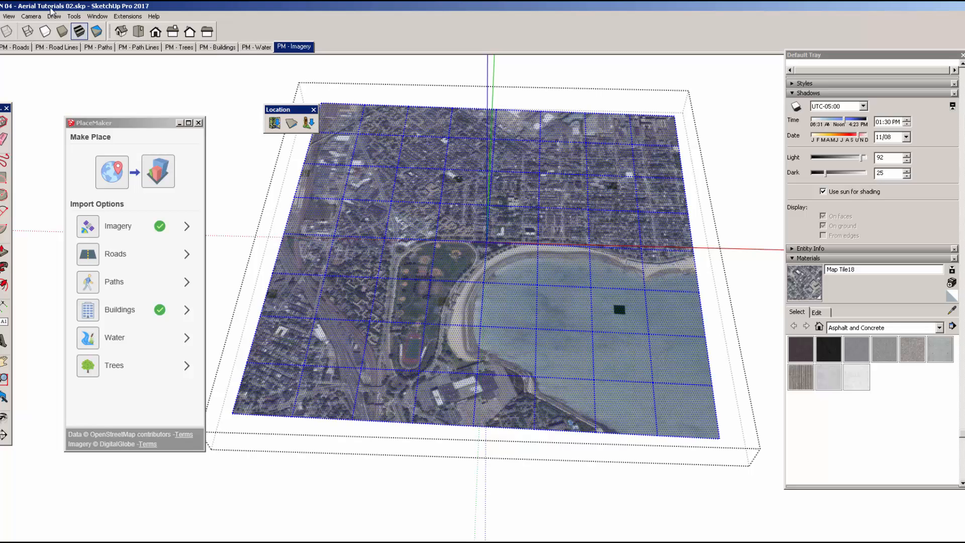
click(8, 17)
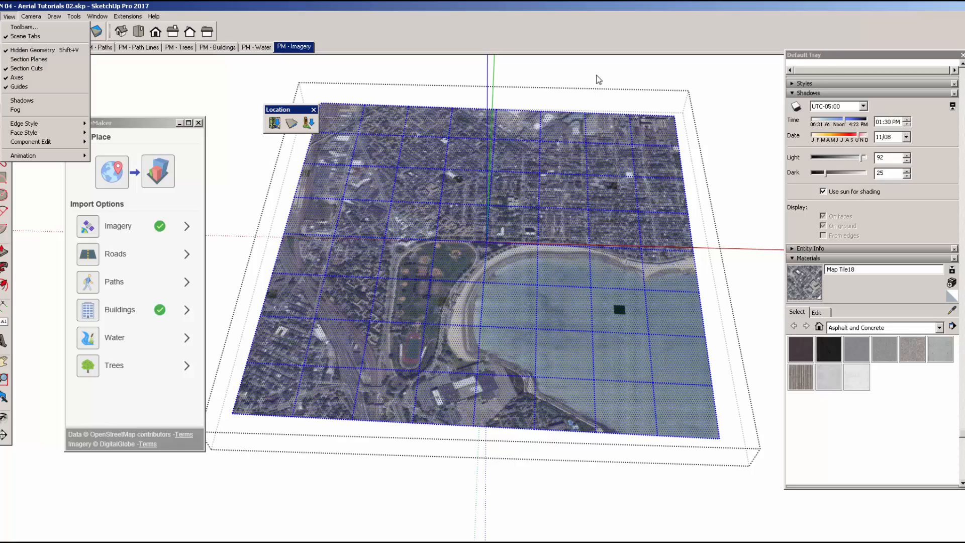
right_click(501, 259)
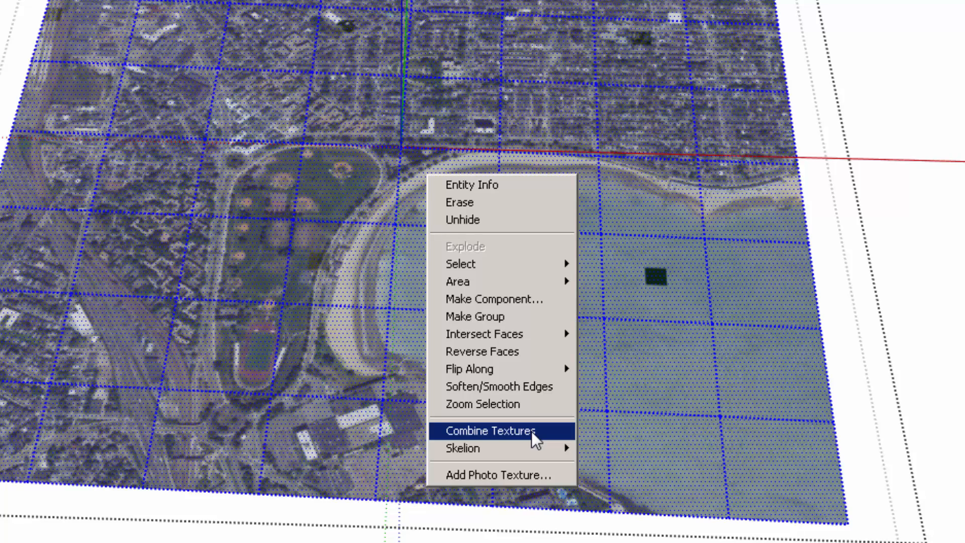
click(532, 430)
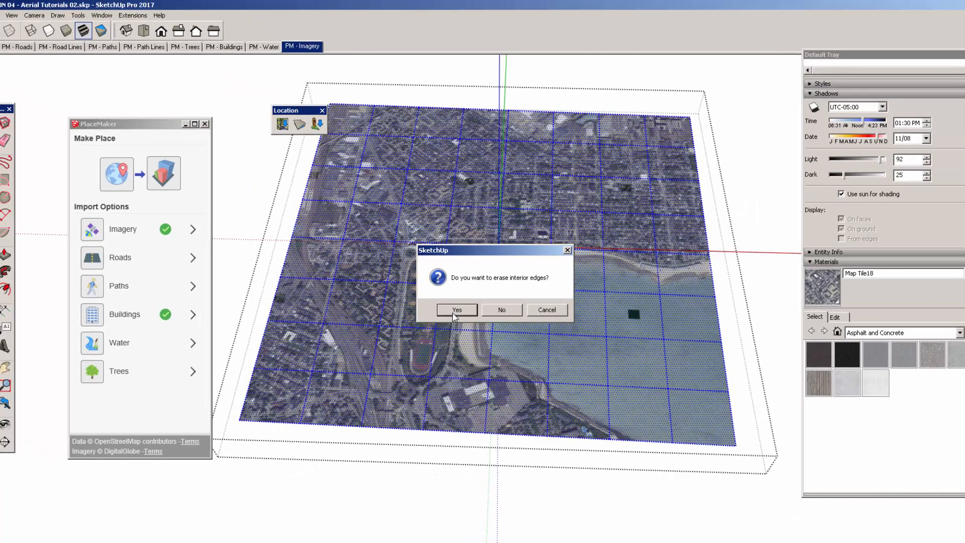
click(455, 311)
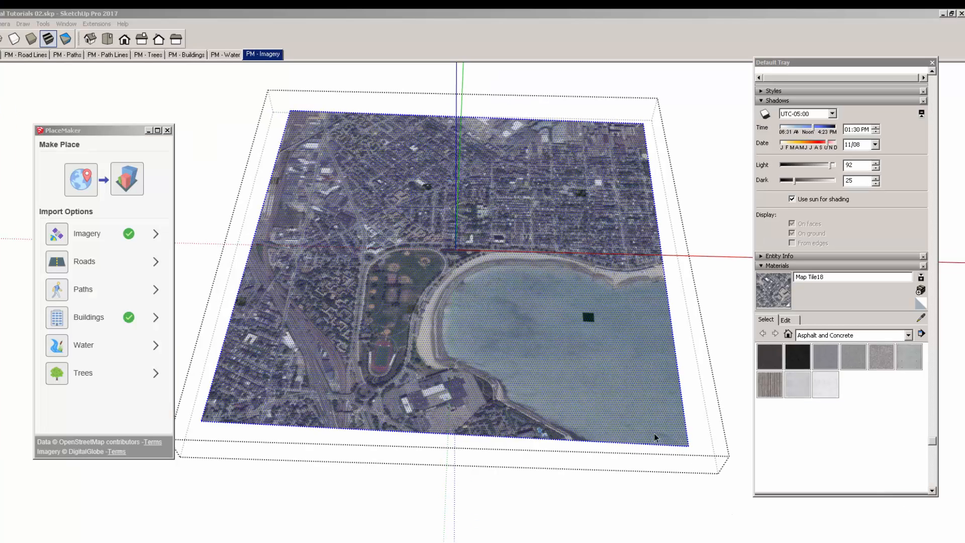
- Sample the combined aerial imagery's material from the face and open its texture settings for editing
middle_drag(523, 345, 676, 270)
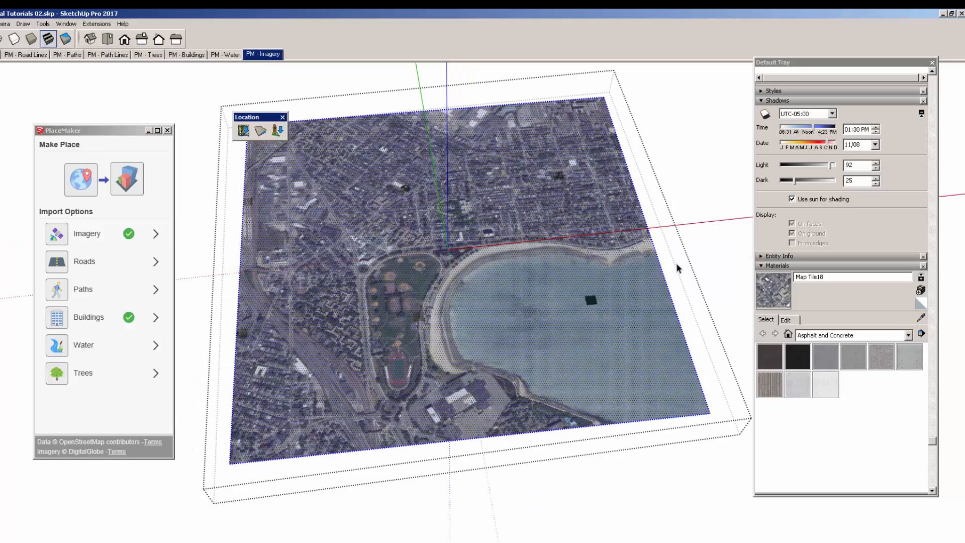
scroll(448, 228, up, 5)
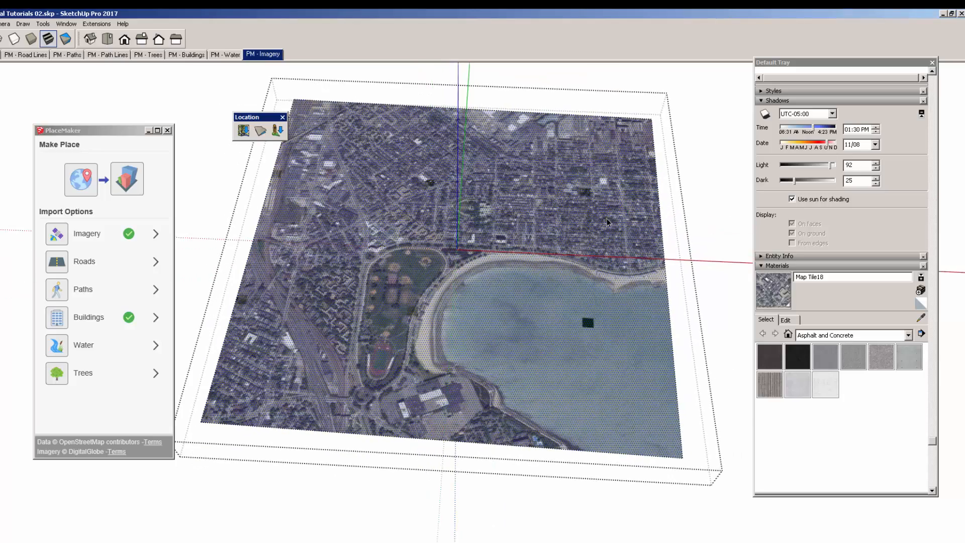
scroll(449, 228, up, 3)
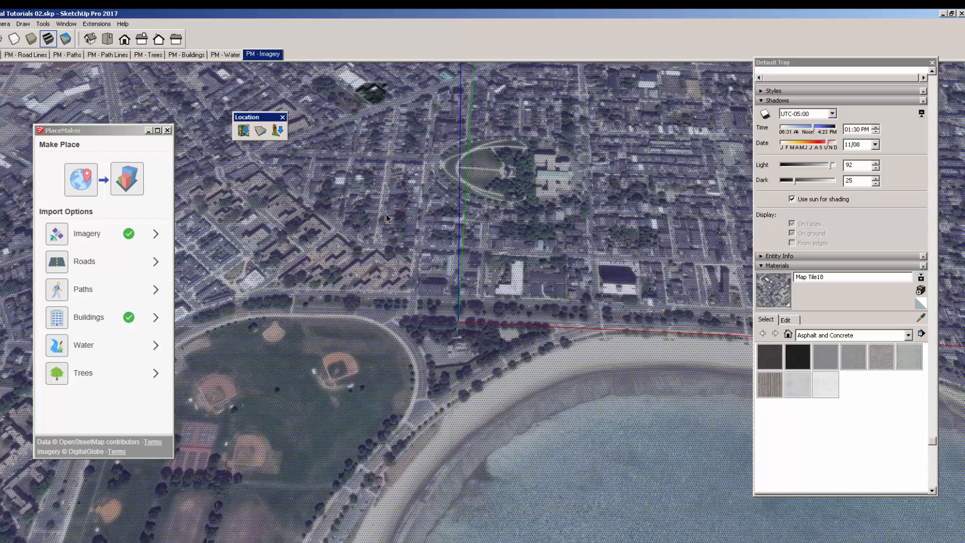
scroll(386, 218, down, 3)
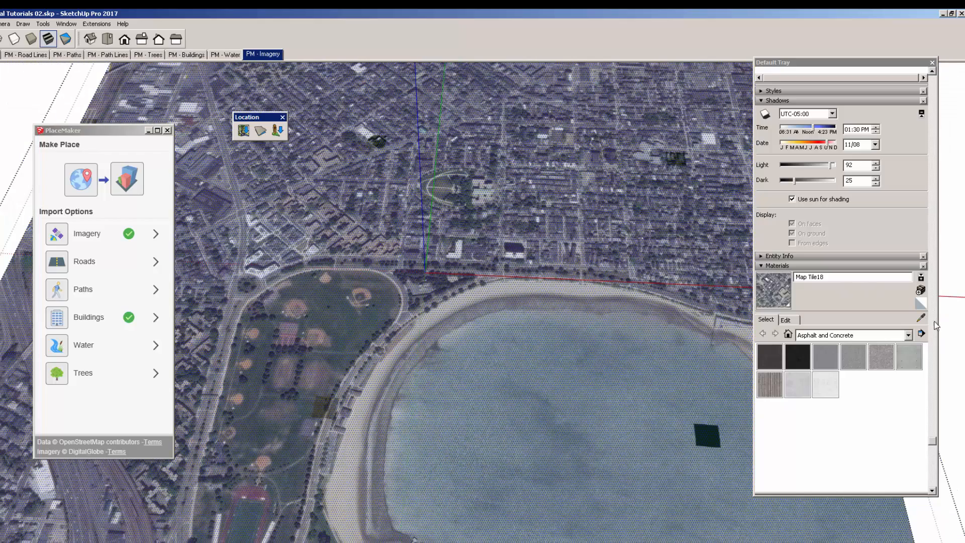
click(760, 100)
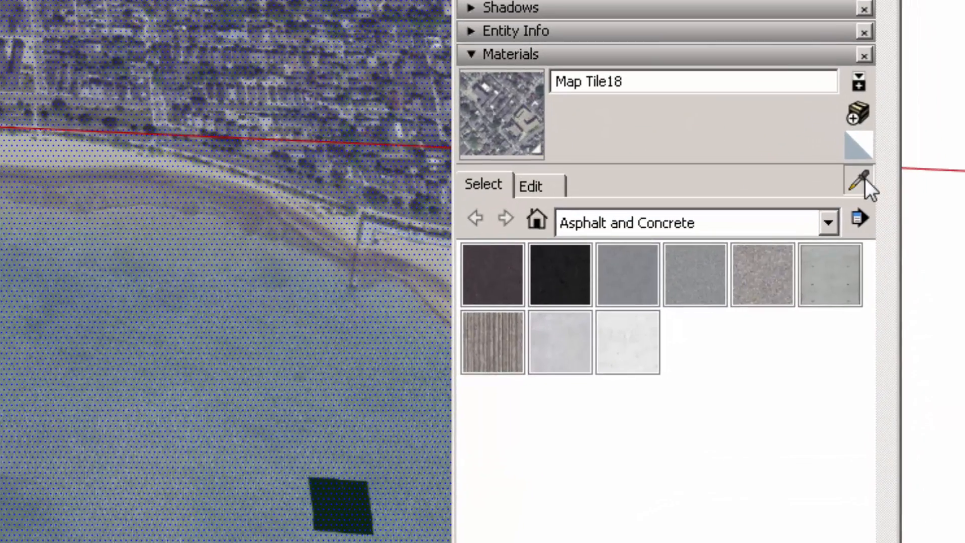
click(865, 179)
click(372, 252)
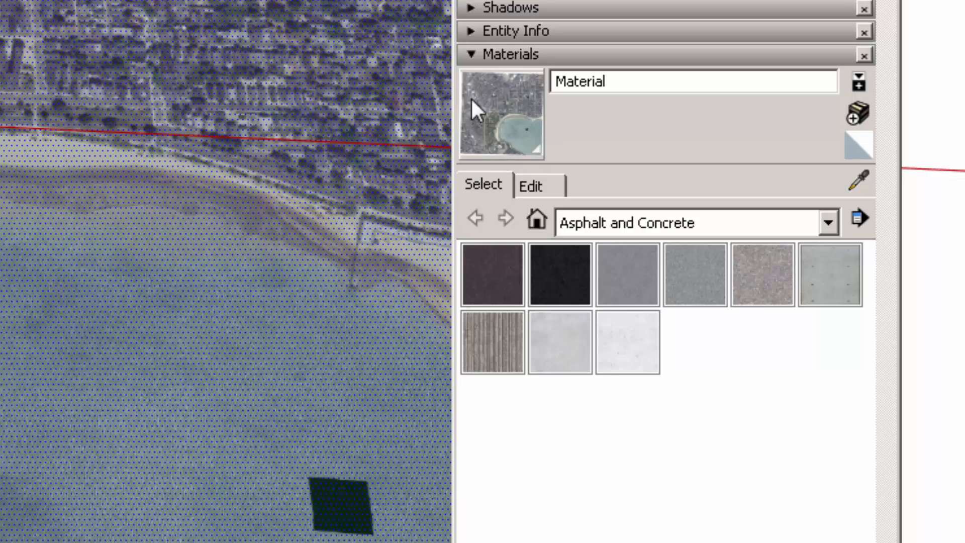
scroll(226, 272, down, 3)
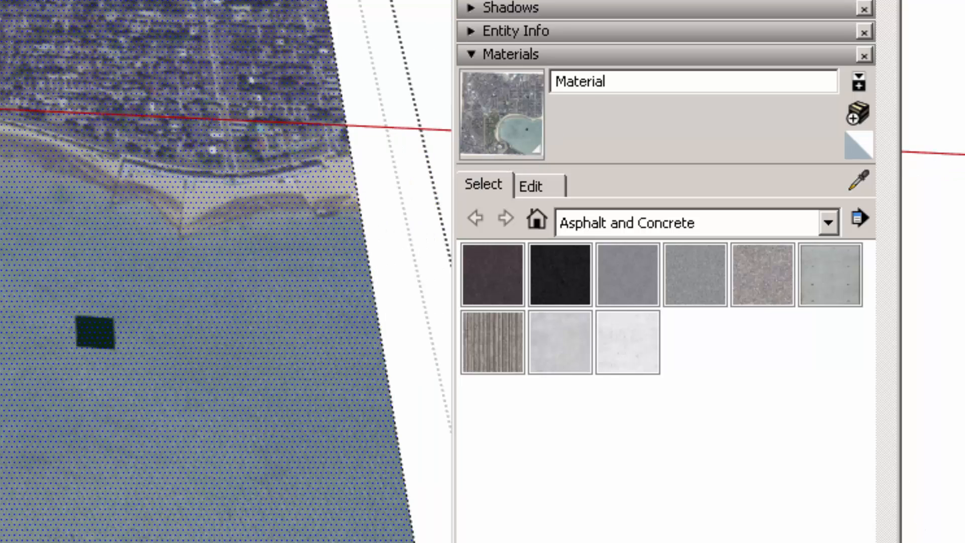
click(536, 186)
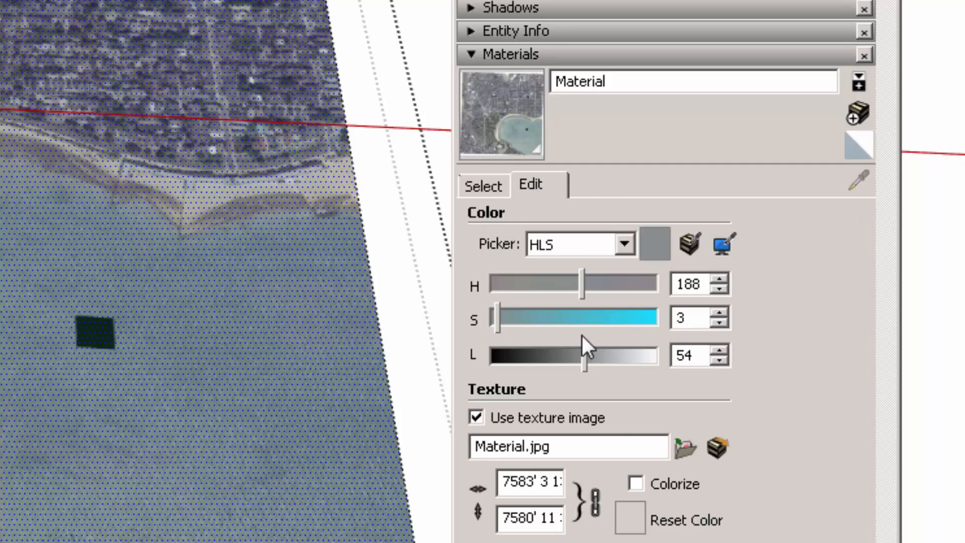
click(717, 454)
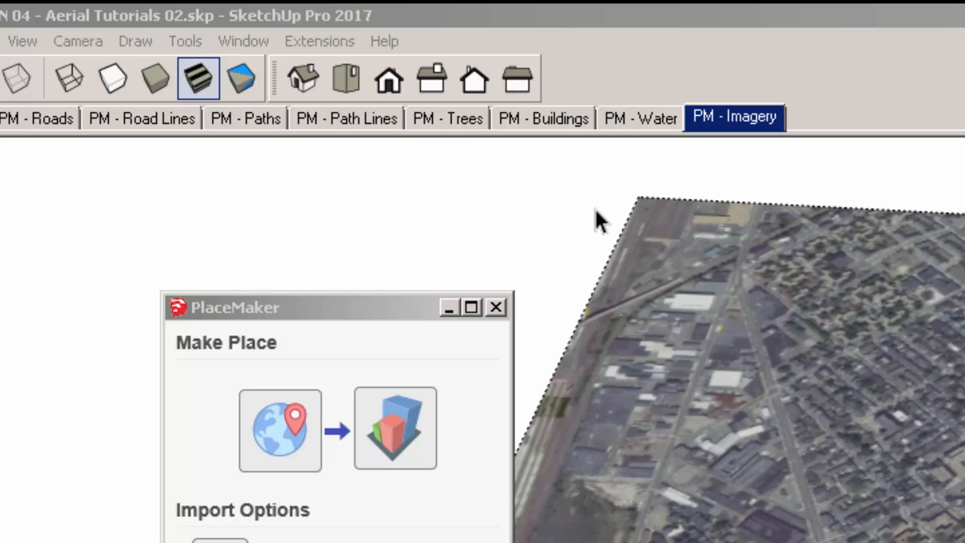
- Open the Applications preferences and start choosing a program as the default image editor
click(264, 42)
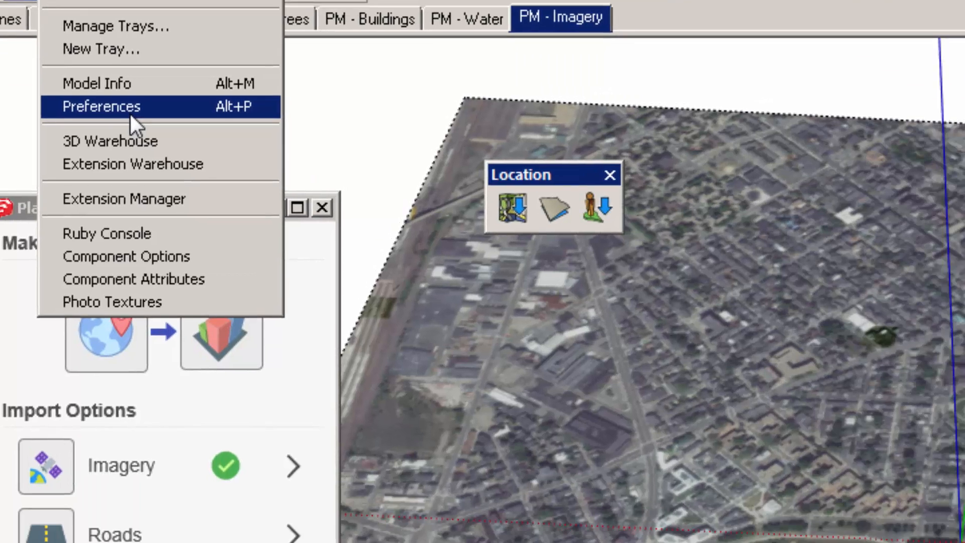
click(304, 214)
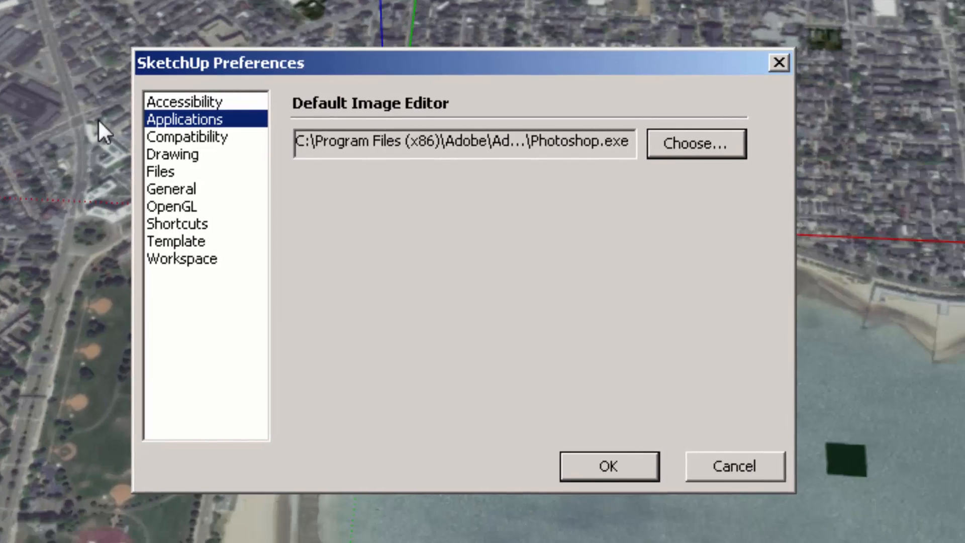
click(150, 131)
click(158, 120)
click(674, 146)
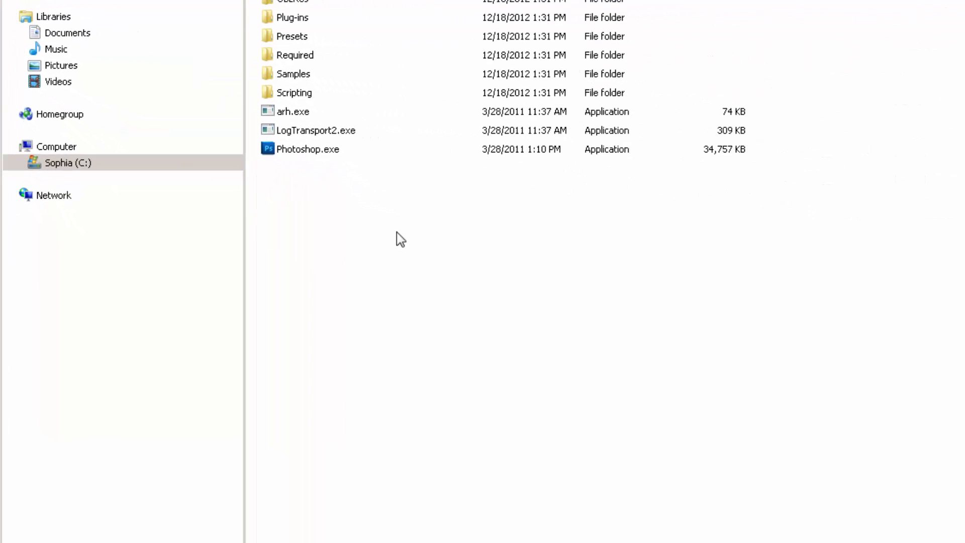
- Set Photoshop.exe from the Adobe Photoshop CS5.1 folder in Program Files (x86) as the default image editor
click(87, 165)
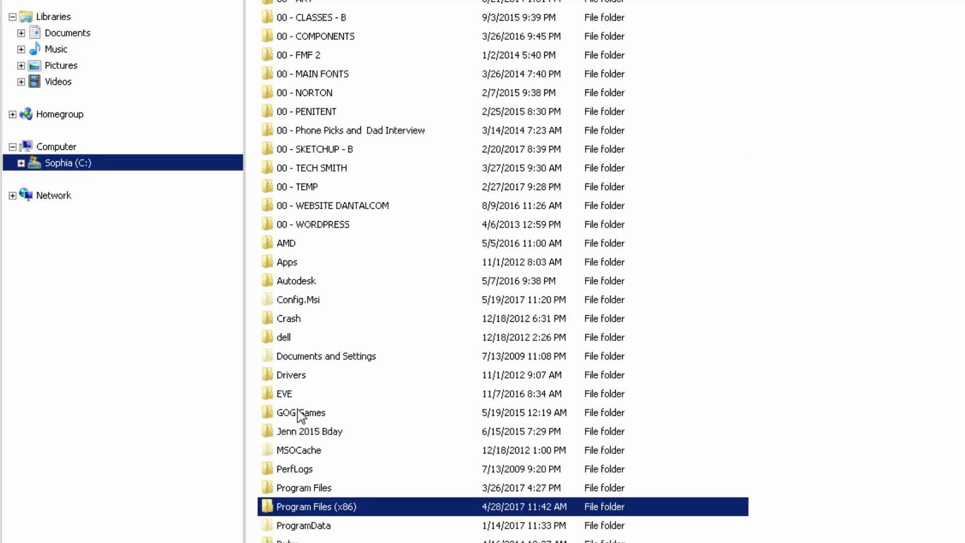
double_click(316, 507)
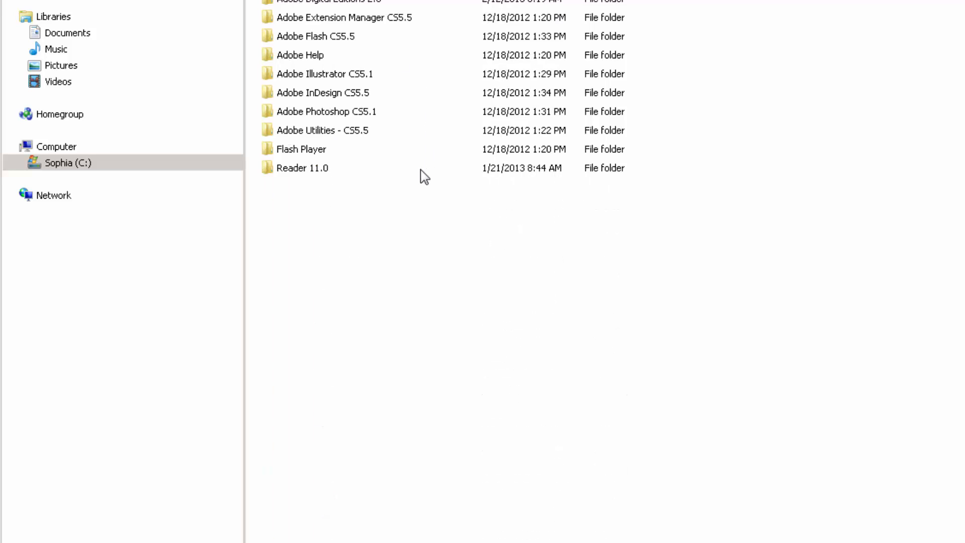
double_click(333, 113)
click(326, 149)
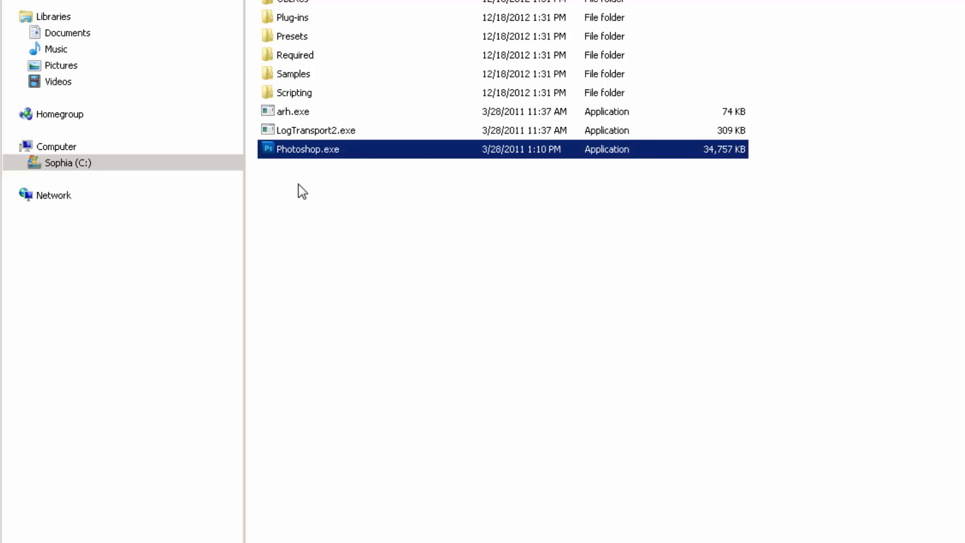
key(Return)
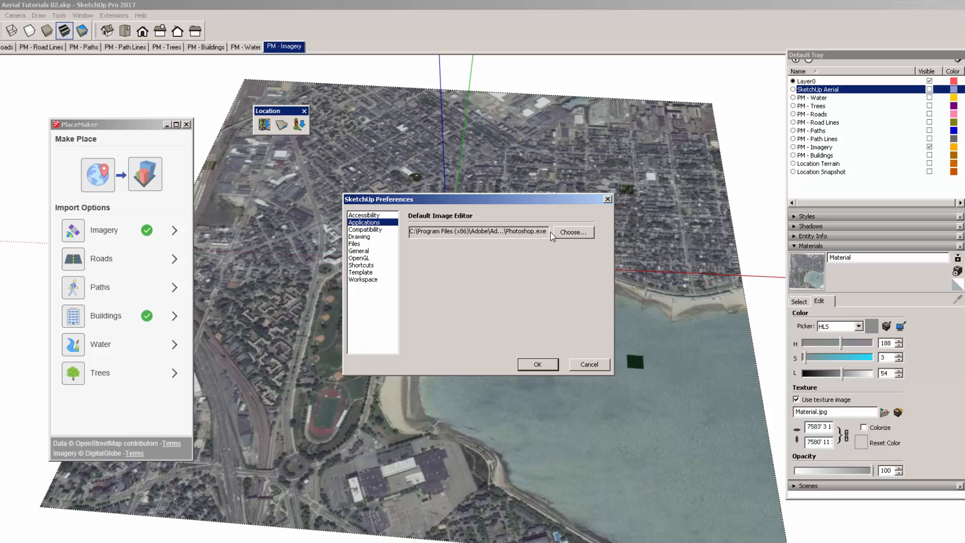
click(545, 365)
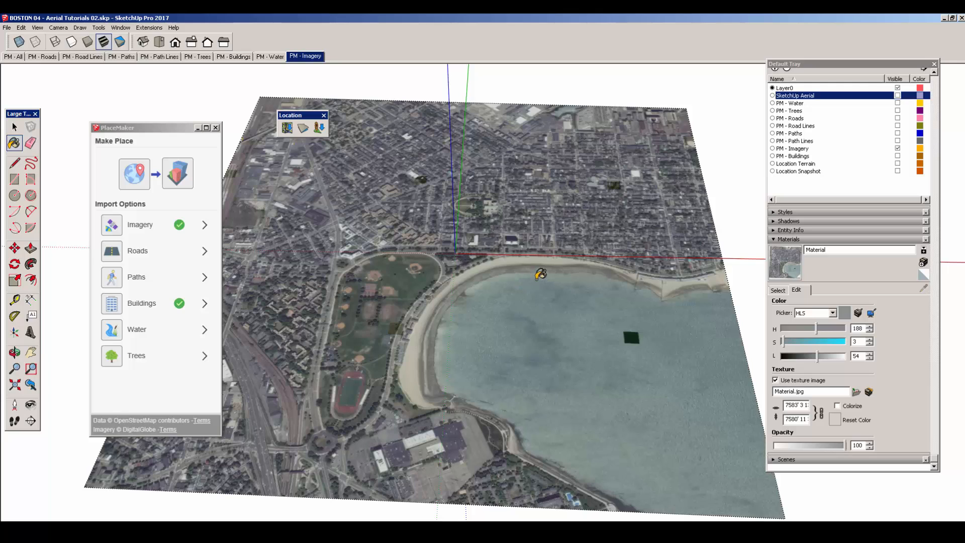
- Resample the combined imagery material and open its texture image, Material.jpg, in Photoshop
click(784, 292)
click(924, 291)
click(633, 281)
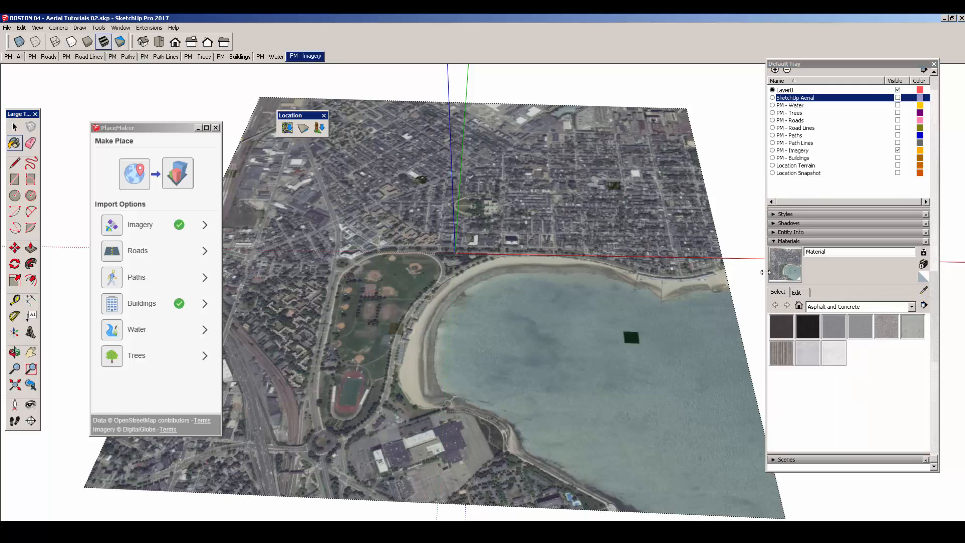
click(797, 293)
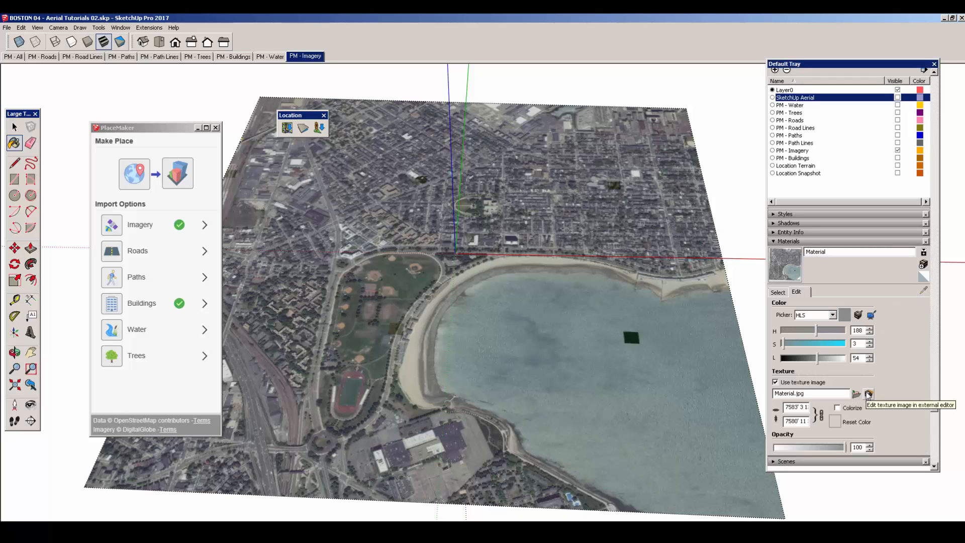
click(869, 394)
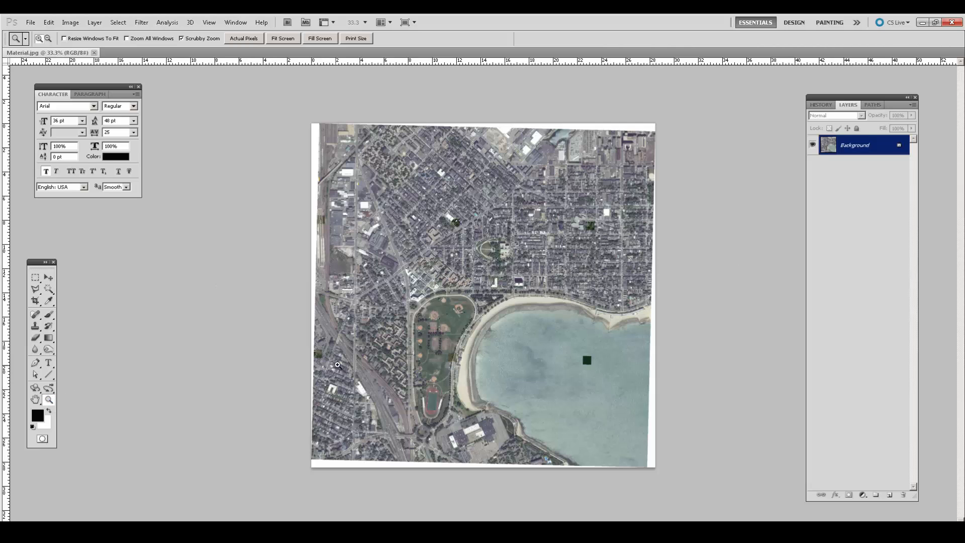
- Start a Levels adjustment on the aerial image with input levels of 32, 1.26 and 231
drag(390, 358, 450, 355)
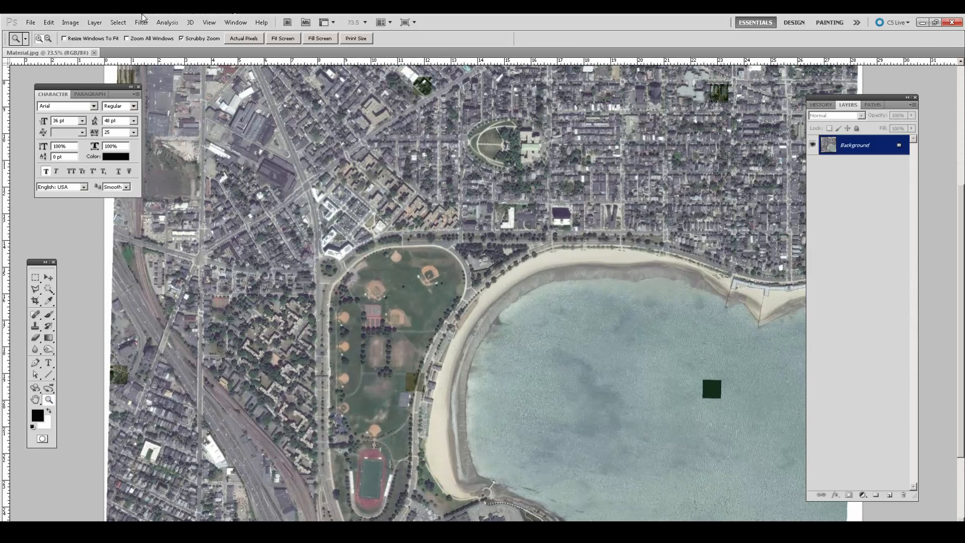
click(71, 23)
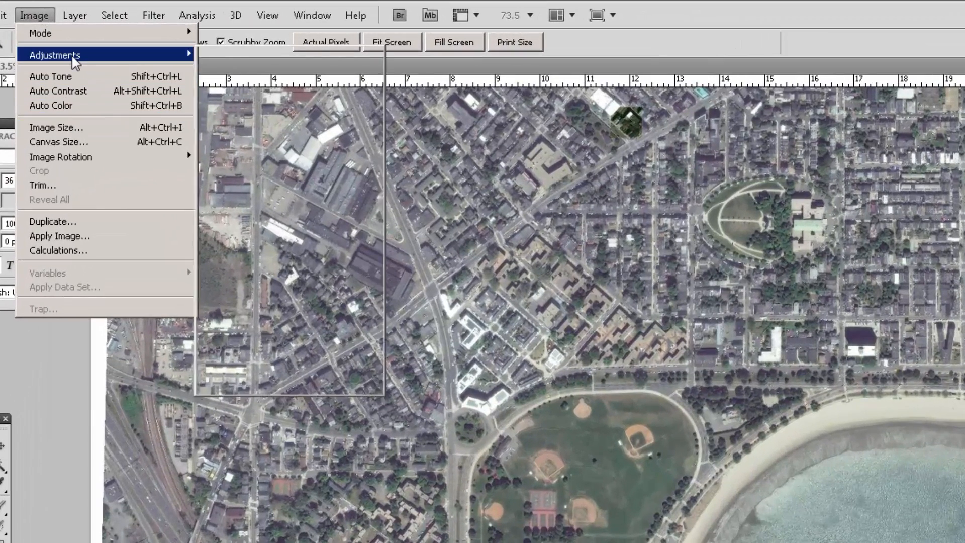
mouse_move(75, 60)
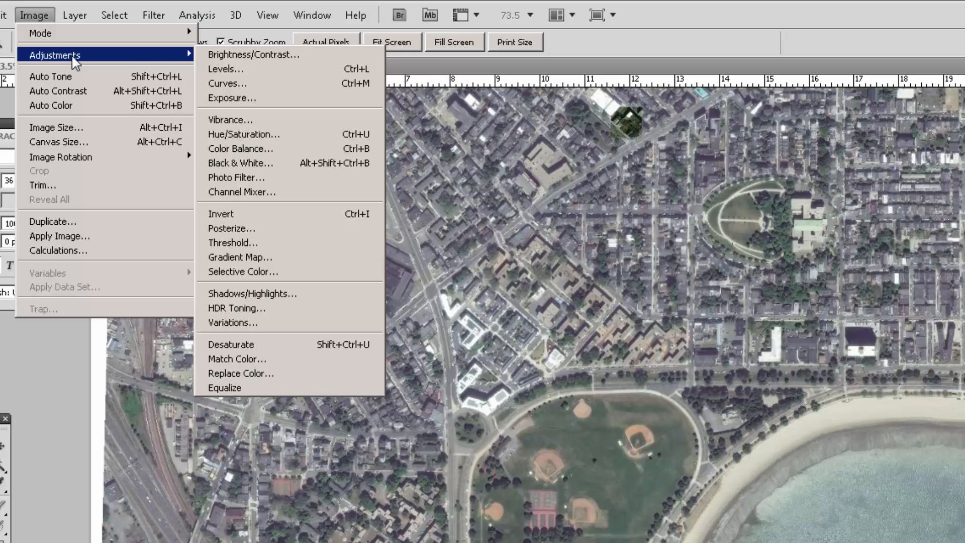
click(271, 74)
drag(203, 79, 413, 260)
drag(307, 438, 288, 440)
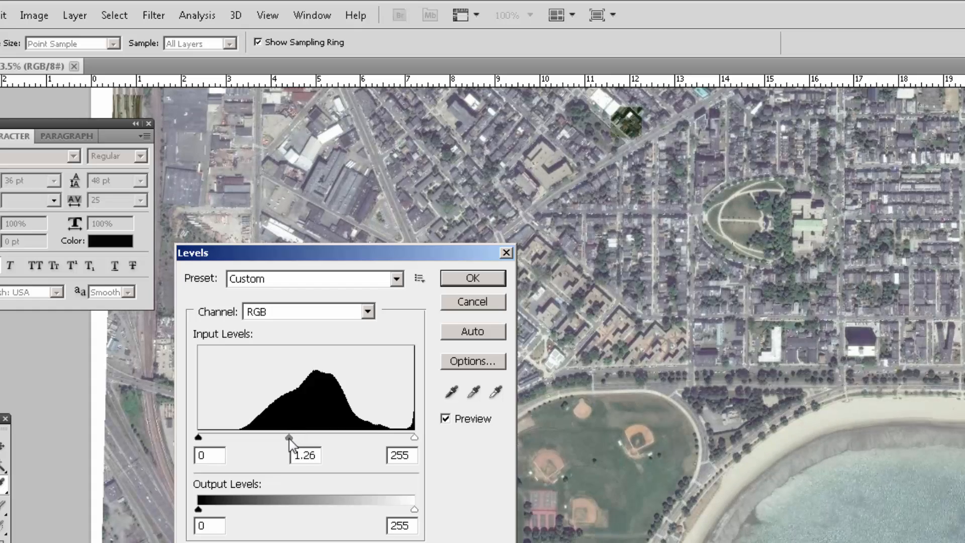
drag(198, 437, 225, 440)
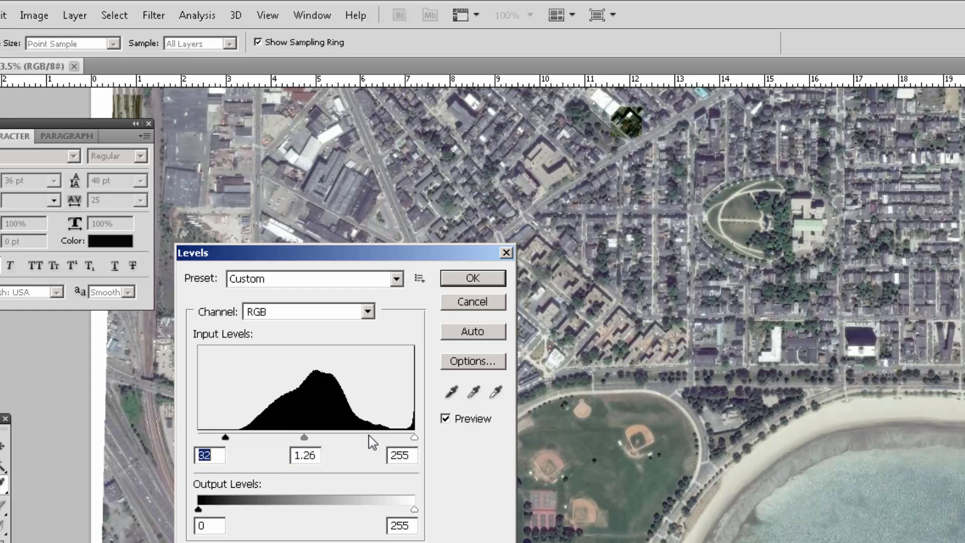
drag(413, 438, 394, 439)
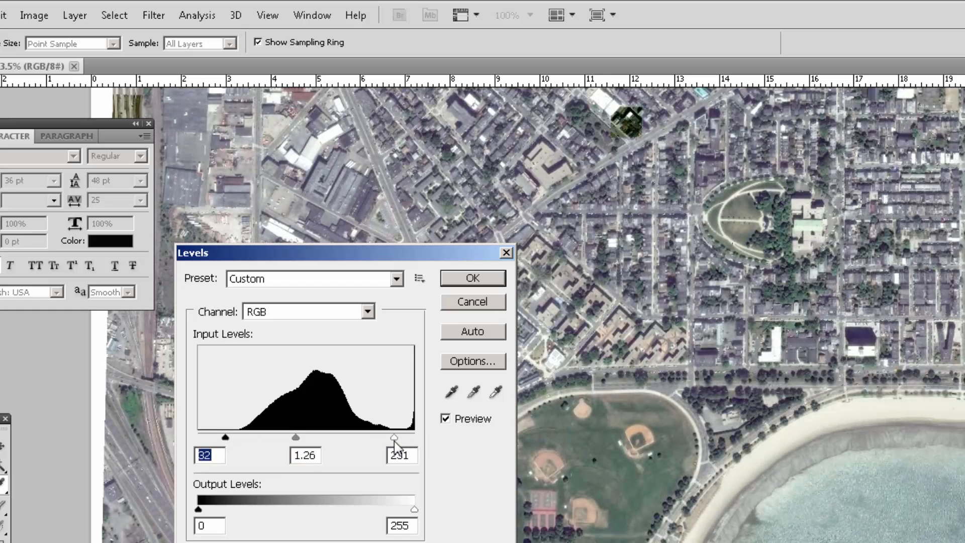
- Compare the aerial image with and without the Levels preview, fine-tune the shadow input level and apply the adjustment
click(445, 419)
click(445, 419)
click(445, 419)
click(445, 419)
drag(231, 437, 229, 439)
click(445, 419)
click(445, 419)
click(458, 279)
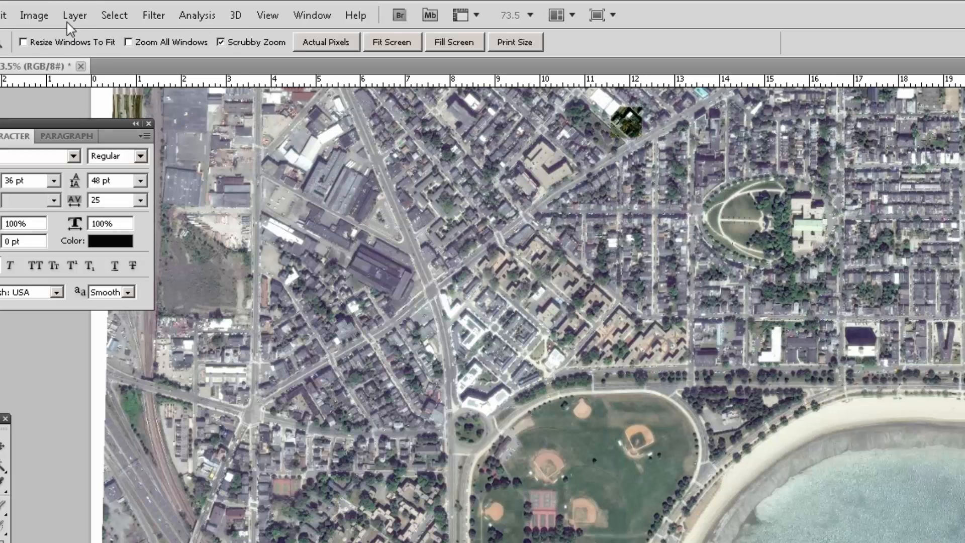
- Apply a Hue/Saturation adjustment with saturation +34 to the aerial image after comparing it with and without the preview
click(35, 15)
mouse_move(56, 60)
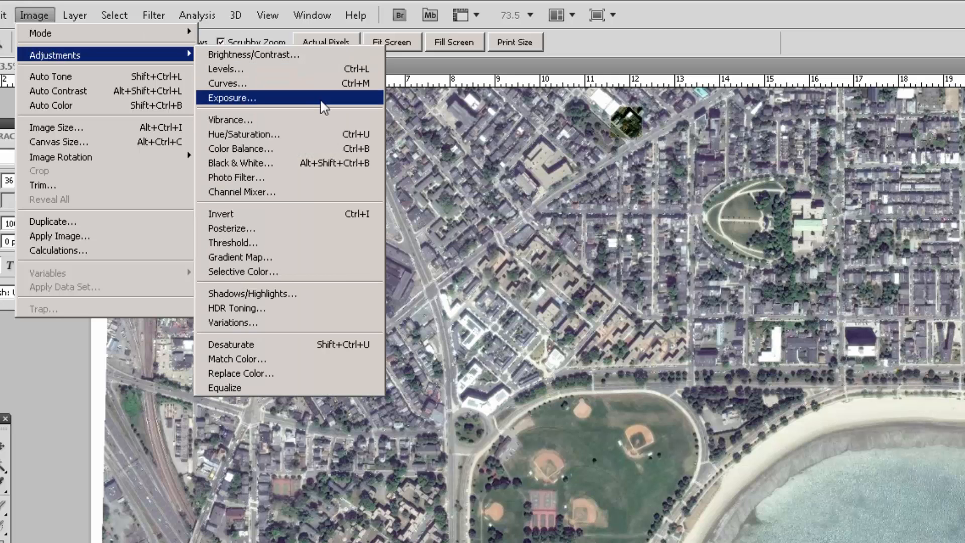
click(309, 139)
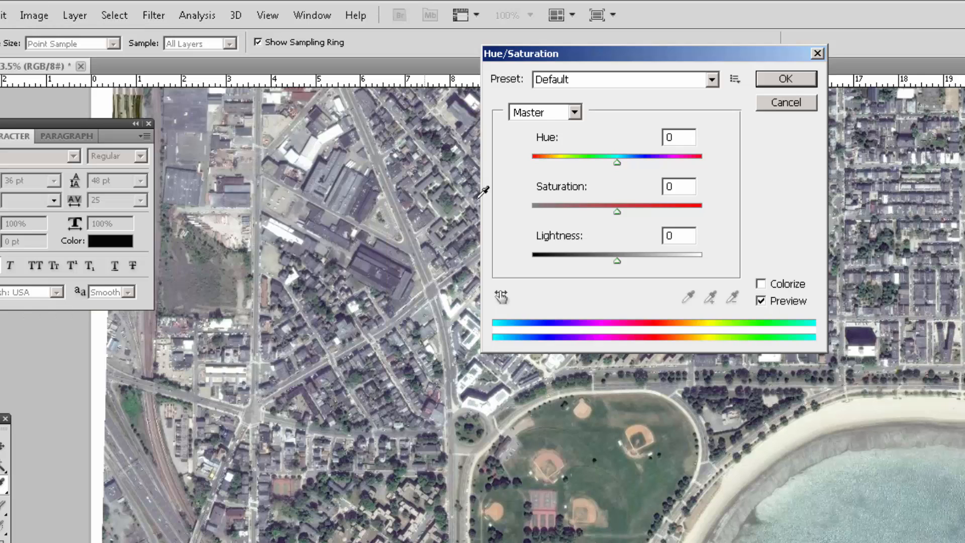
drag(613, 214, 646, 215)
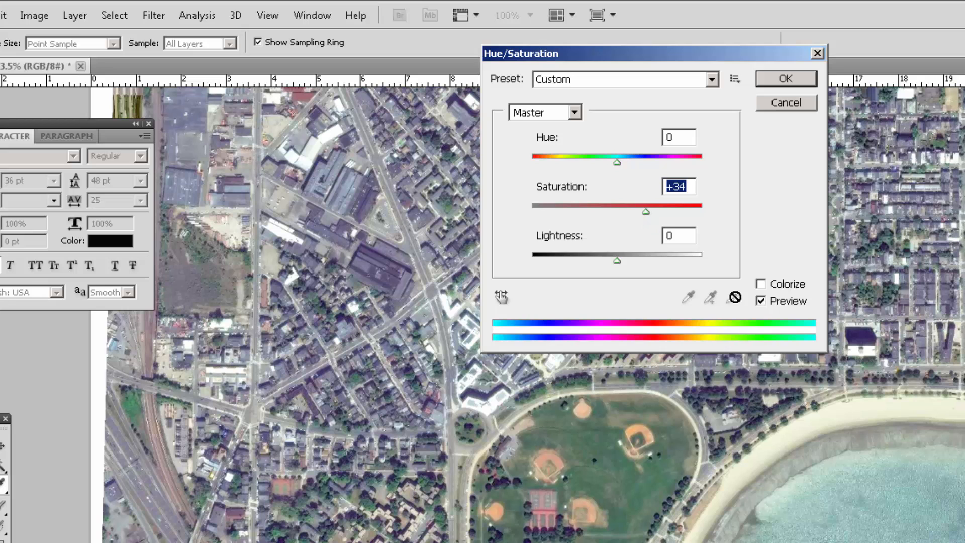
click(761, 300)
click(761, 301)
click(762, 300)
click(764, 303)
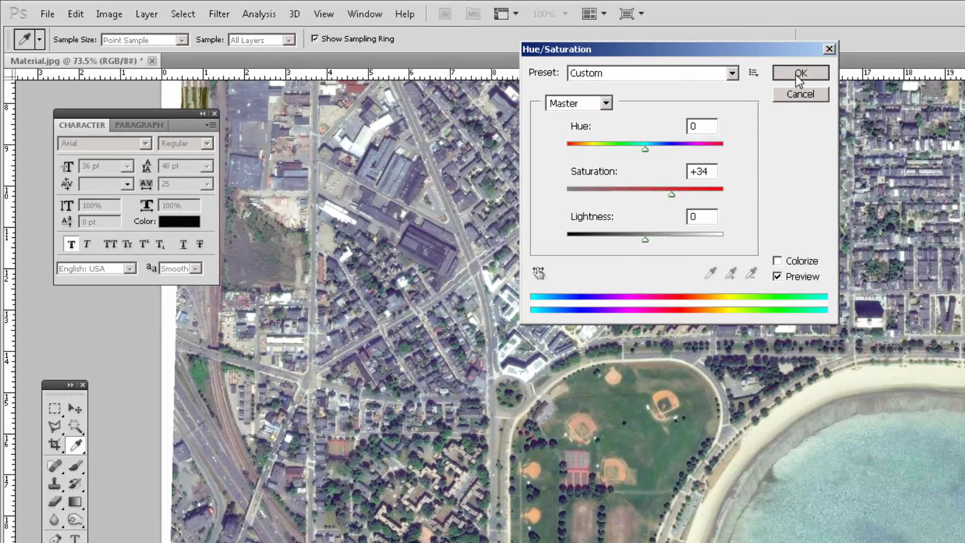
click(786, 78)
click(109, 14)
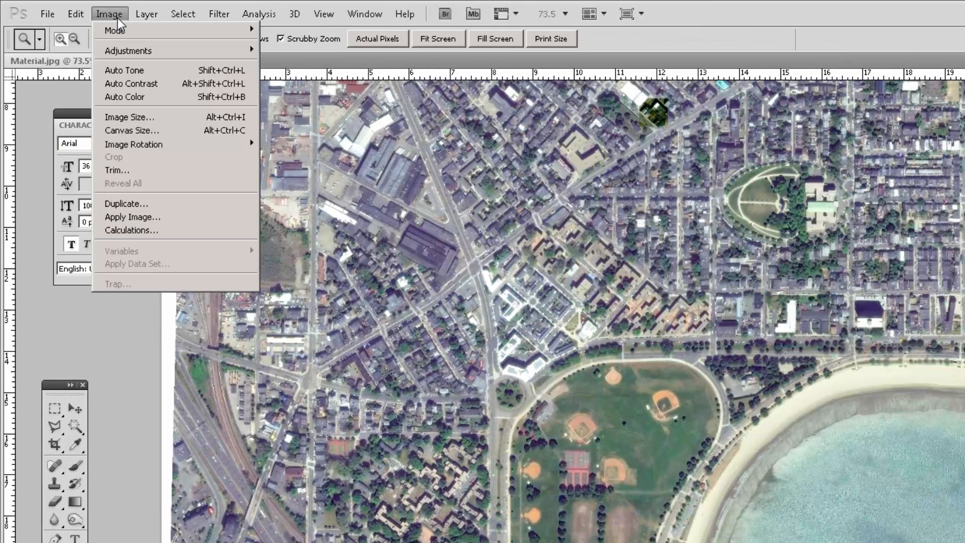
mouse_move(151, 50)
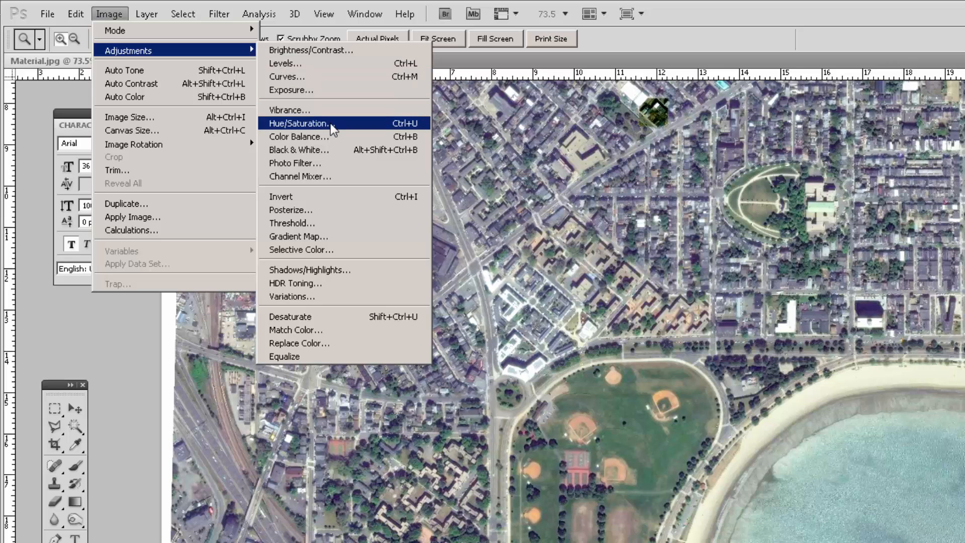
key(Escape)
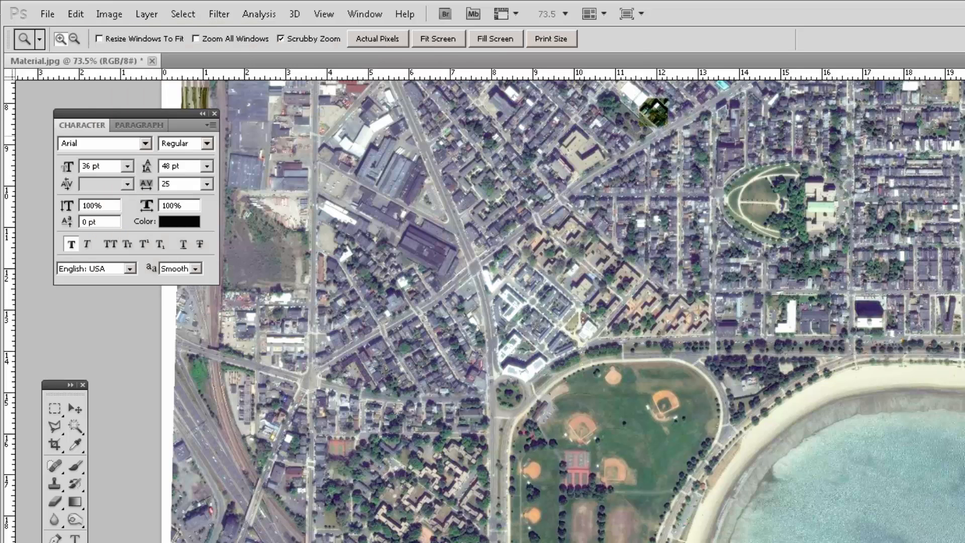
- Save the enhanced Material.jpg with the offered JPEG options and switch back to SketchUp
click(47, 14)
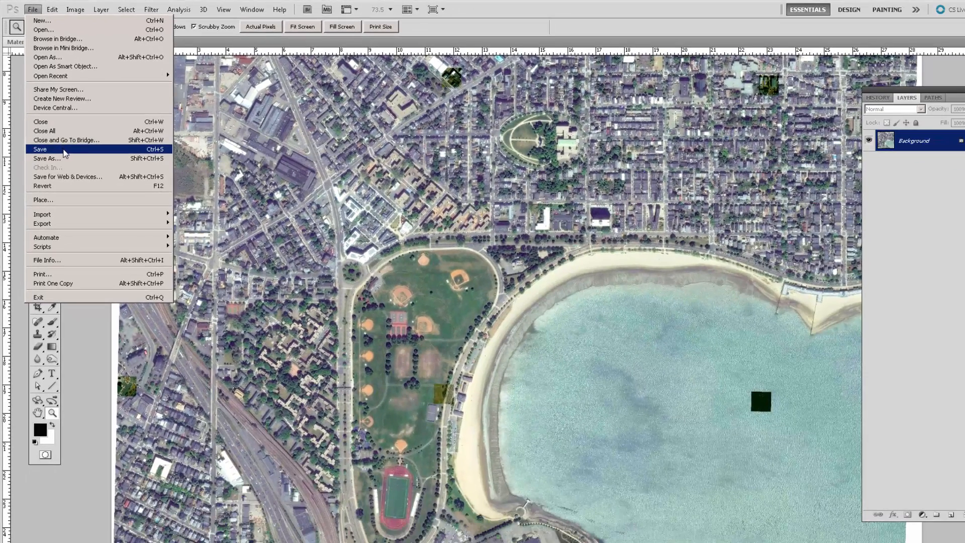
click(64, 150)
click(580, 157)
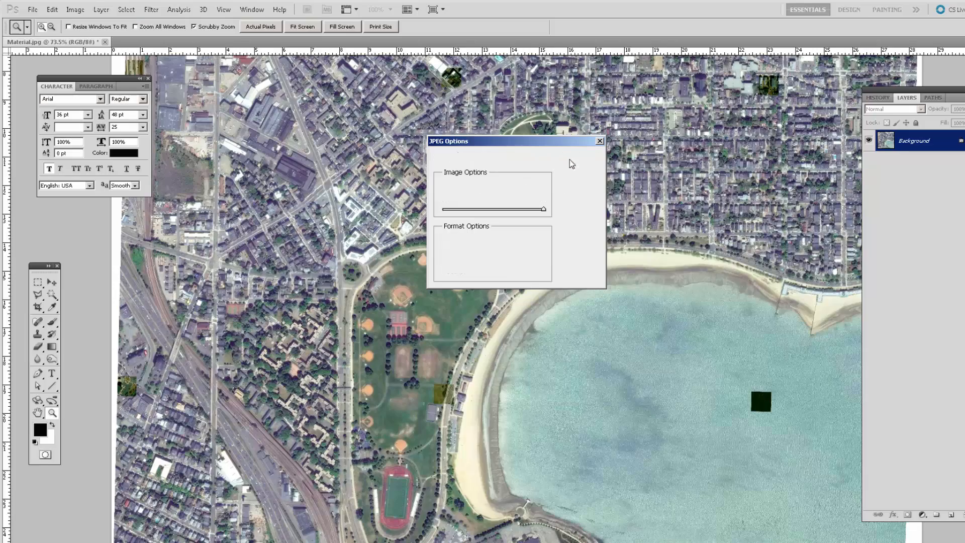
click(506, 540)
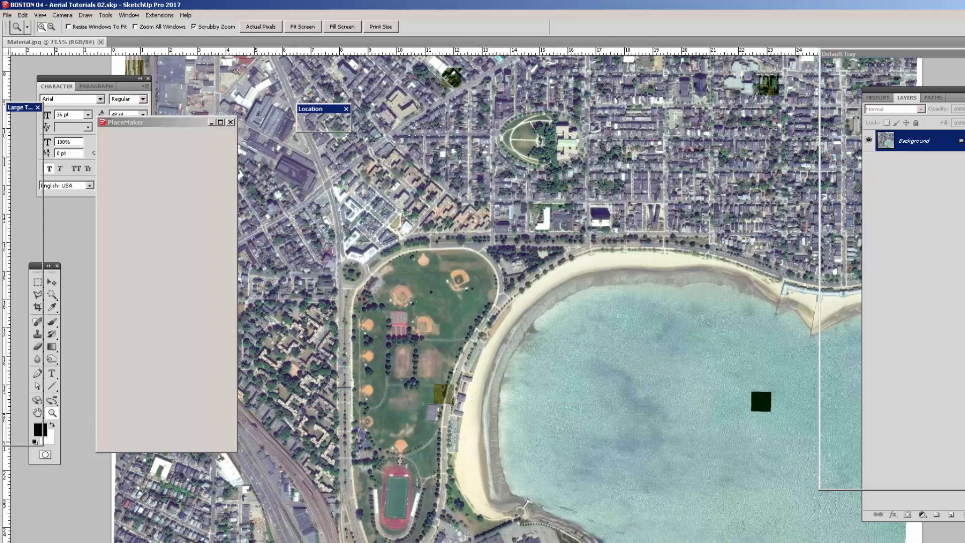
- Examine the updated aerial texture on the model, from the ball fields and shoreline to the oval park
middle_drag(516, 305, 508, 342)
scroll(434, 222, up, 5)
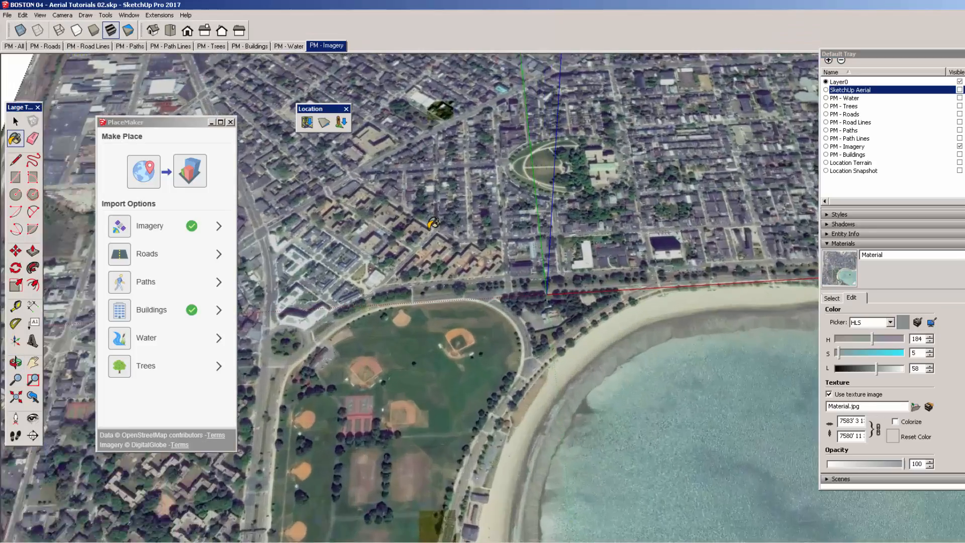
scroll(433, 222, down, 3)
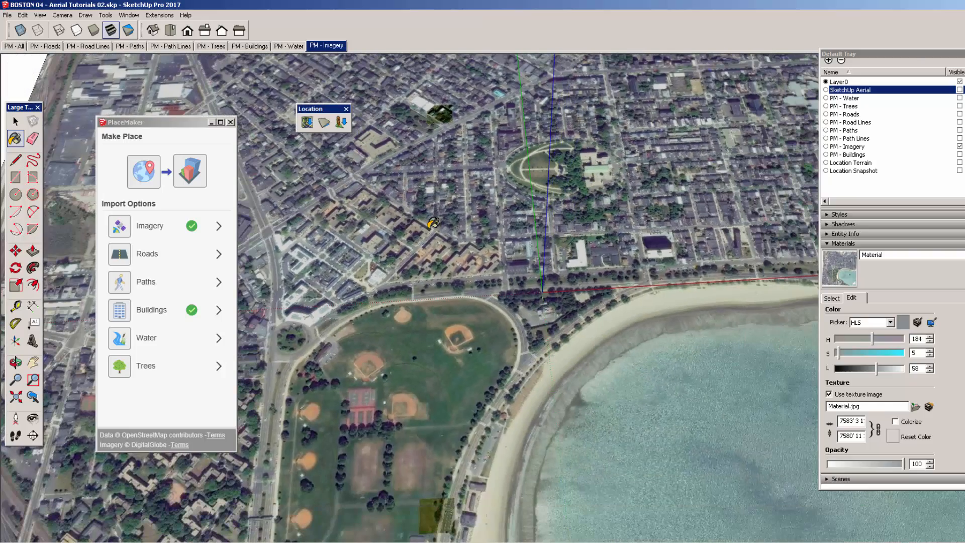
middle_drag(433, 223, 487, 255)
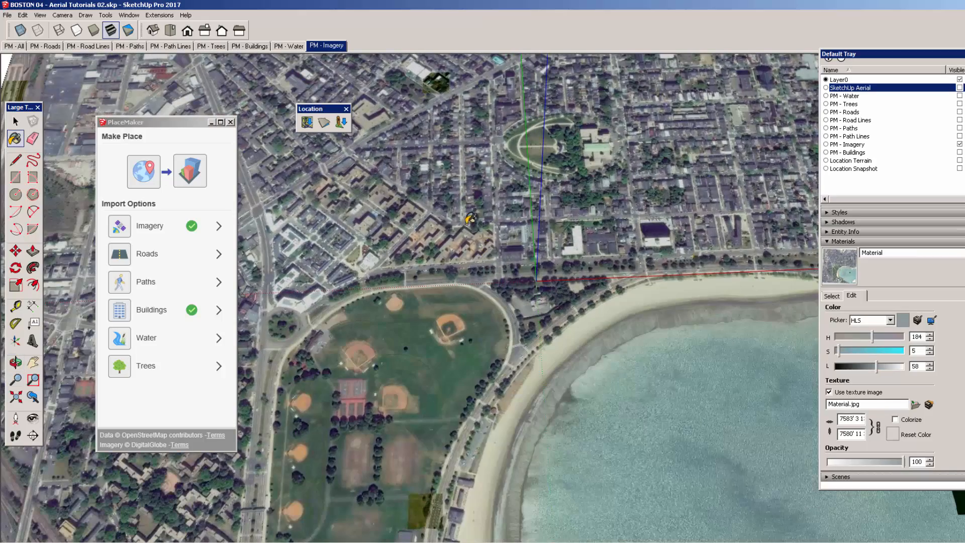
shift+middle_drag(468, 215, 391, 425)
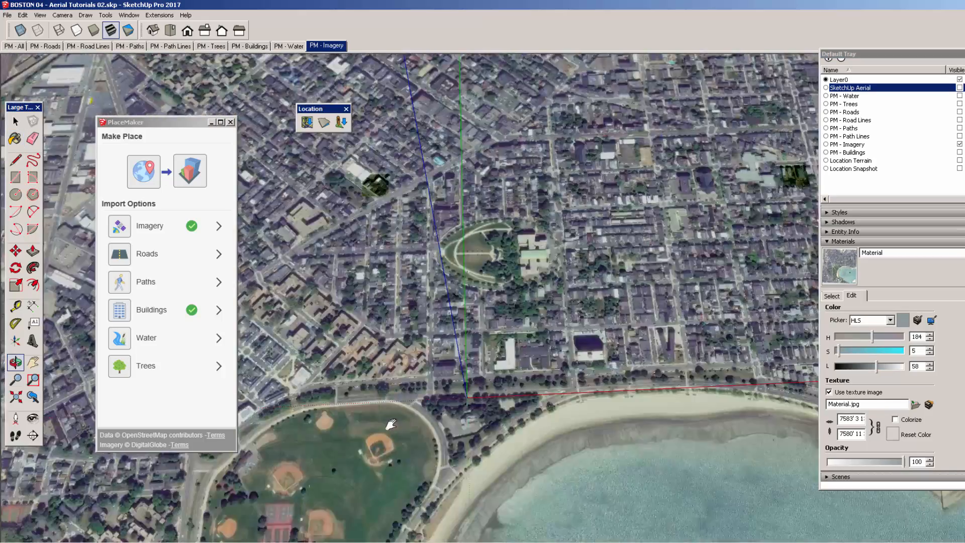
scroll(489, 300, up, 5)
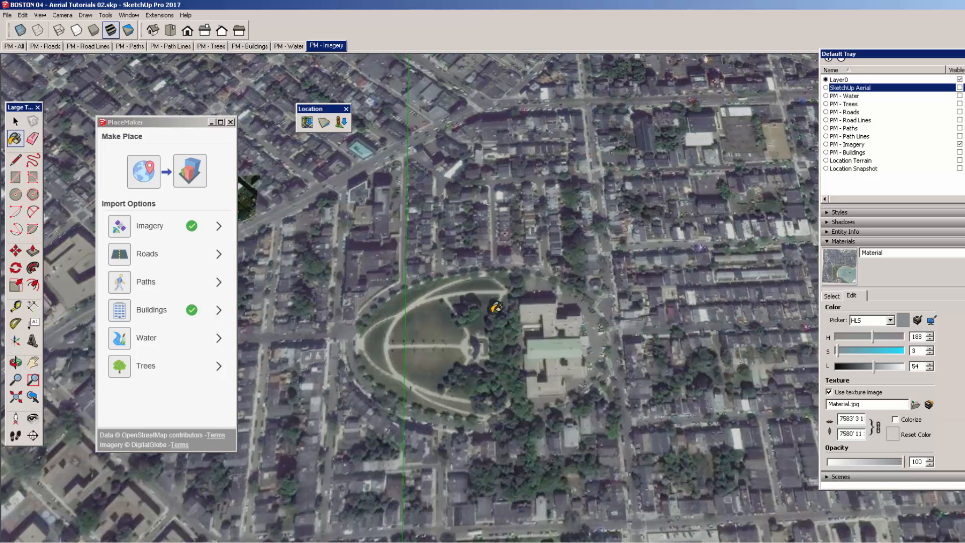
- Redo the texture update on the imagery material and view the whole enhanced aerial from an angle
click(26, 16)
click(57, 35)
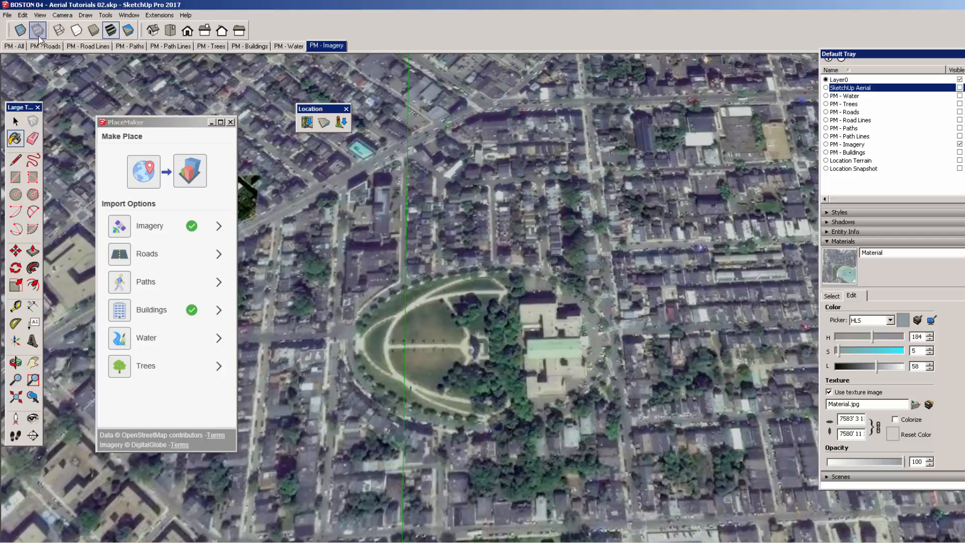
shift+middle_drag(462, 264, 481, 217)
scroll(500, 221, down, 6)
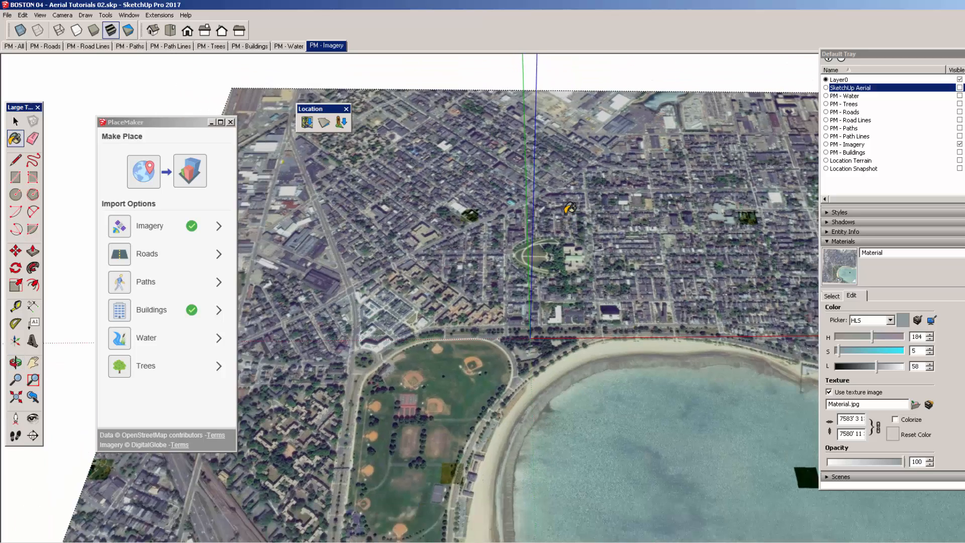
middle_drag(569, 207, 590, 262)
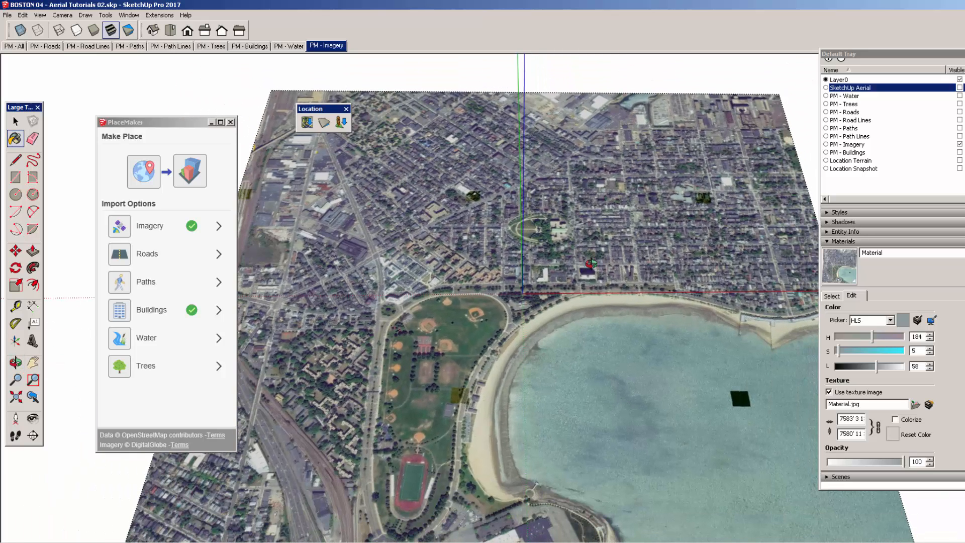